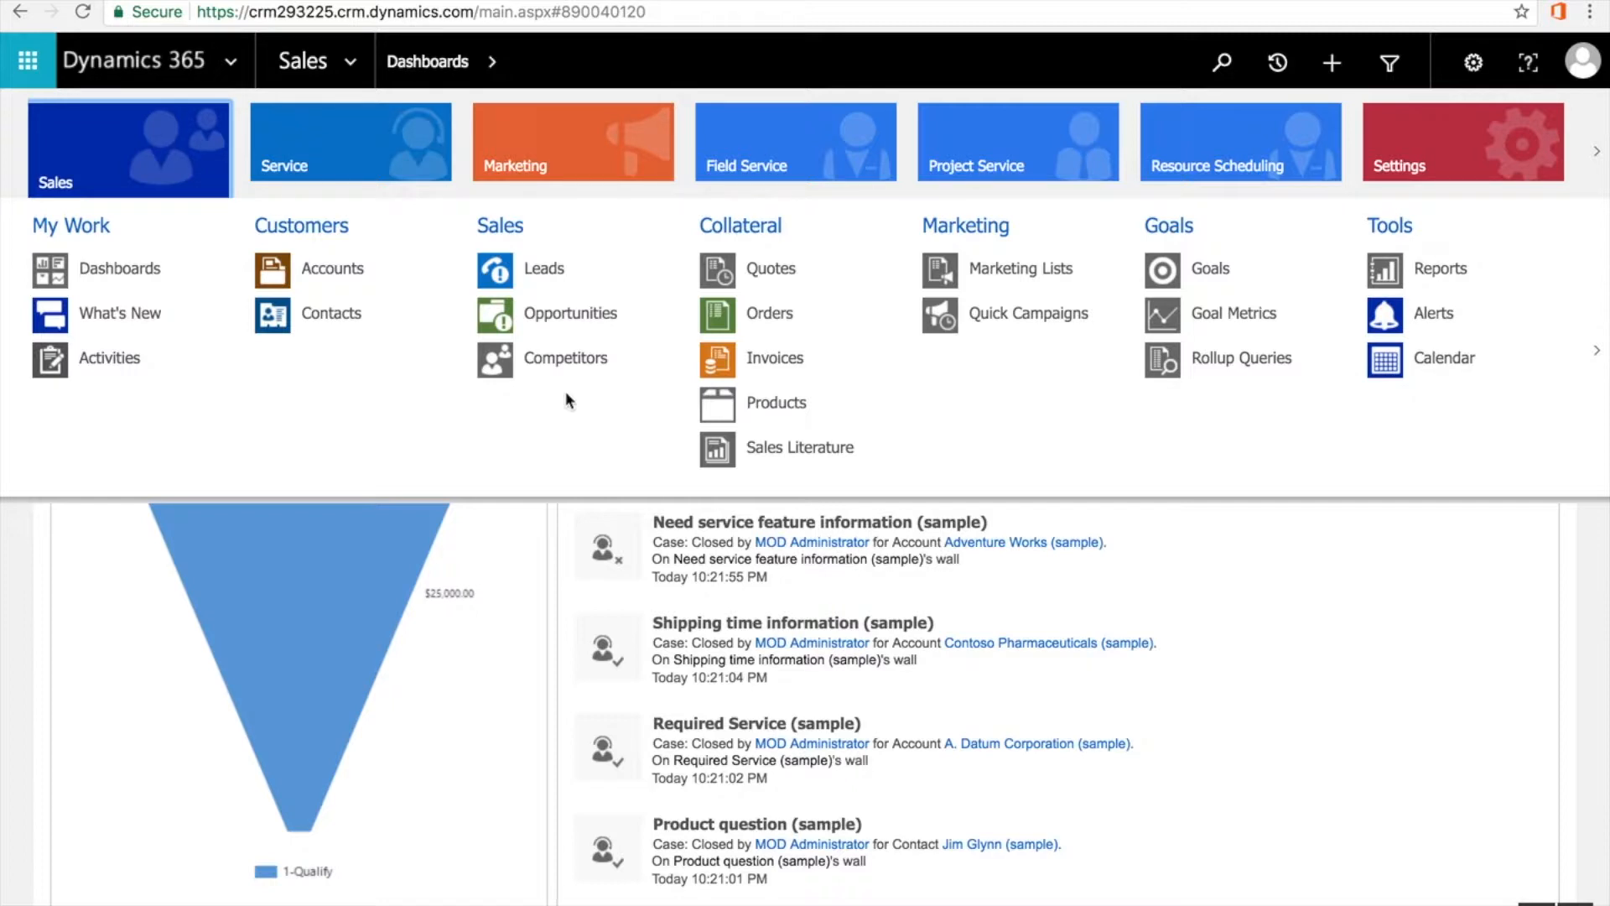
Go to the Sales leads, check the available lead views, and open the first record in My Open Leads
click(566, 268)
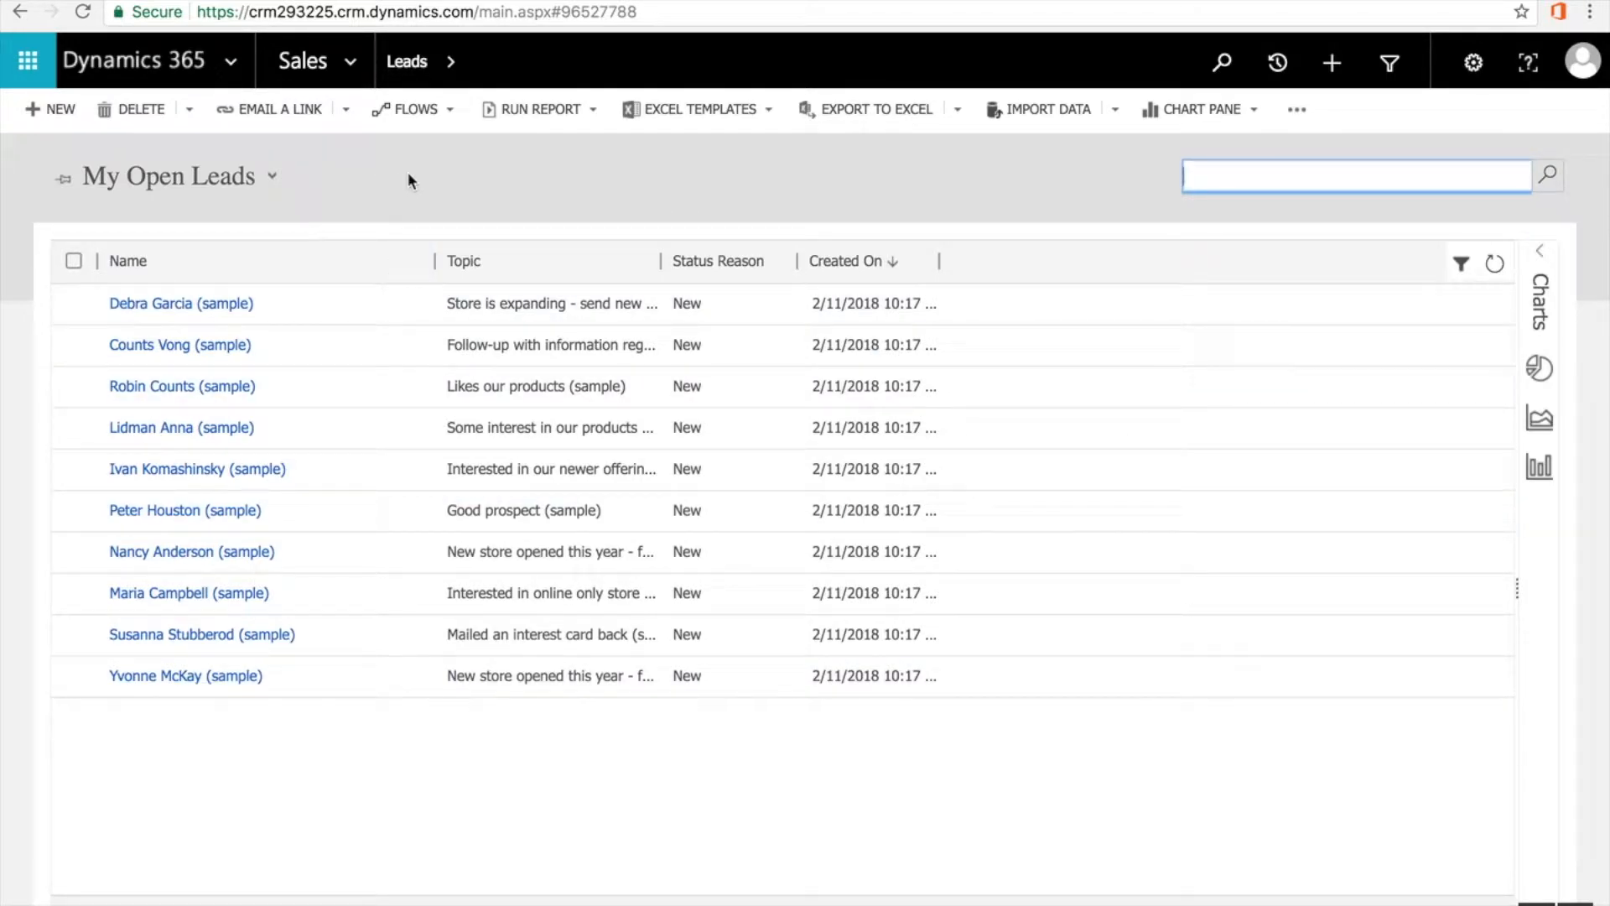
click(260, 175)
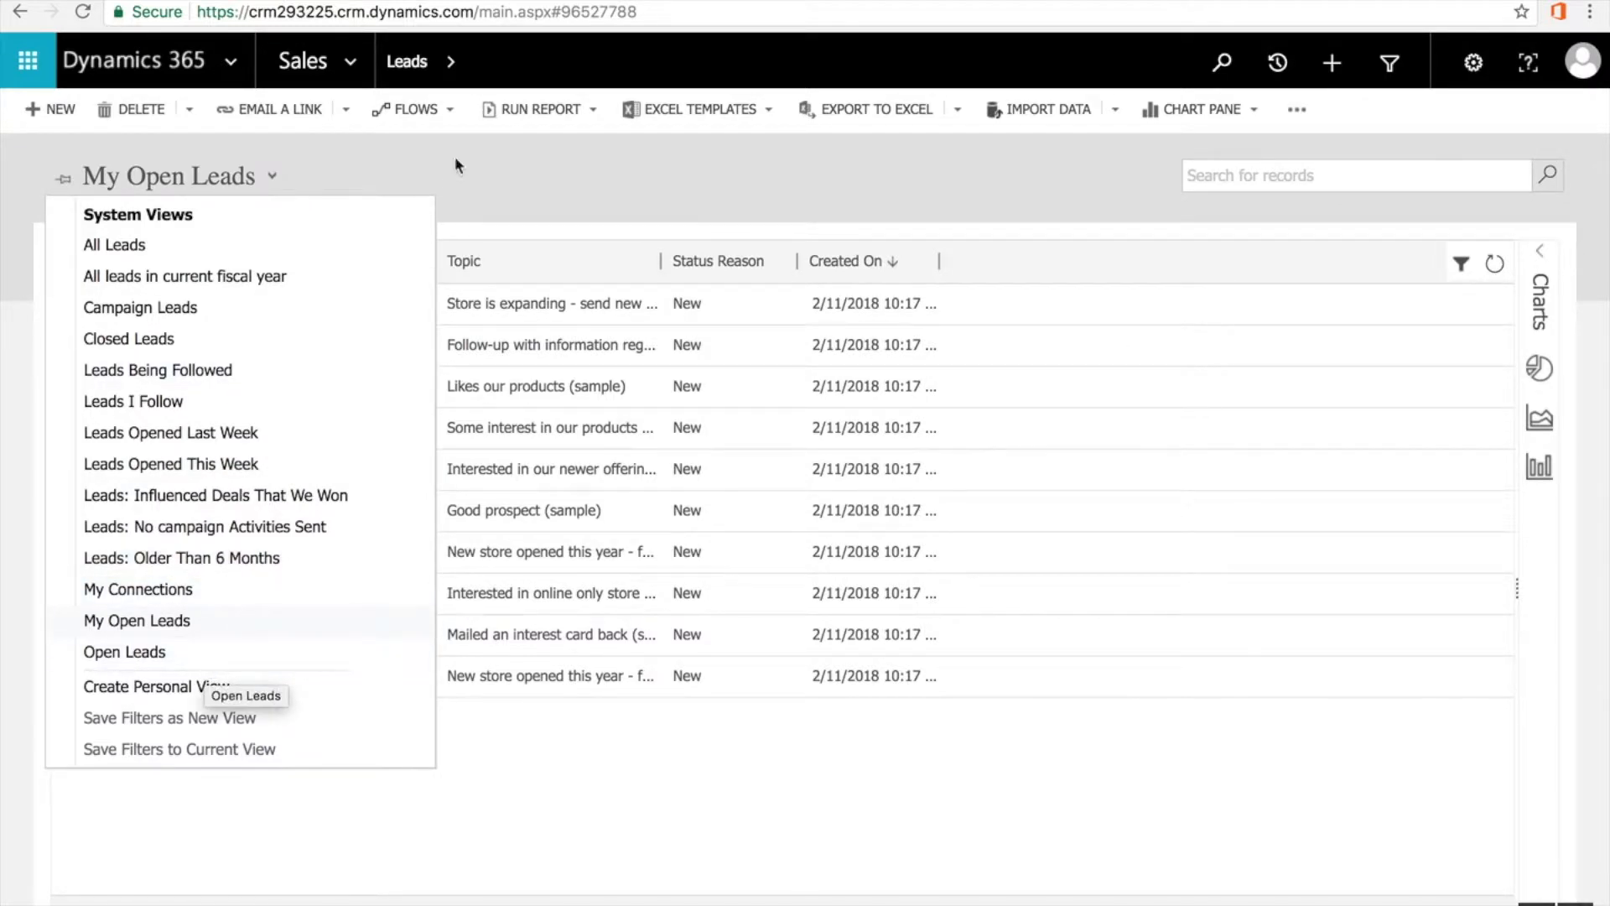
click(517, 197)
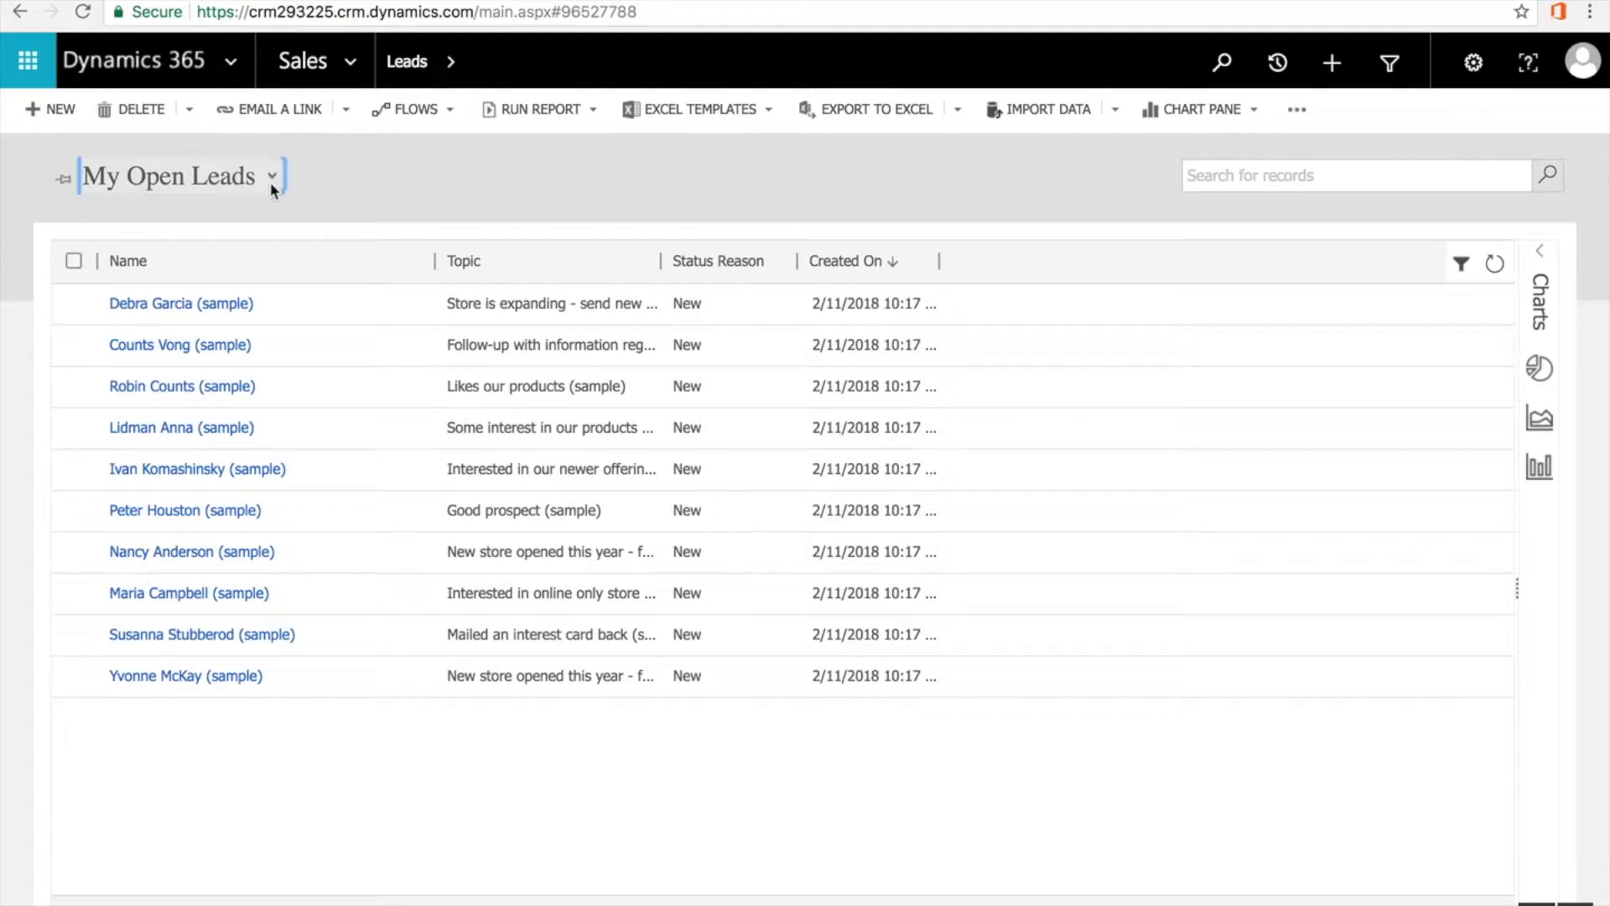
click(376, 178)
click(331, 312)
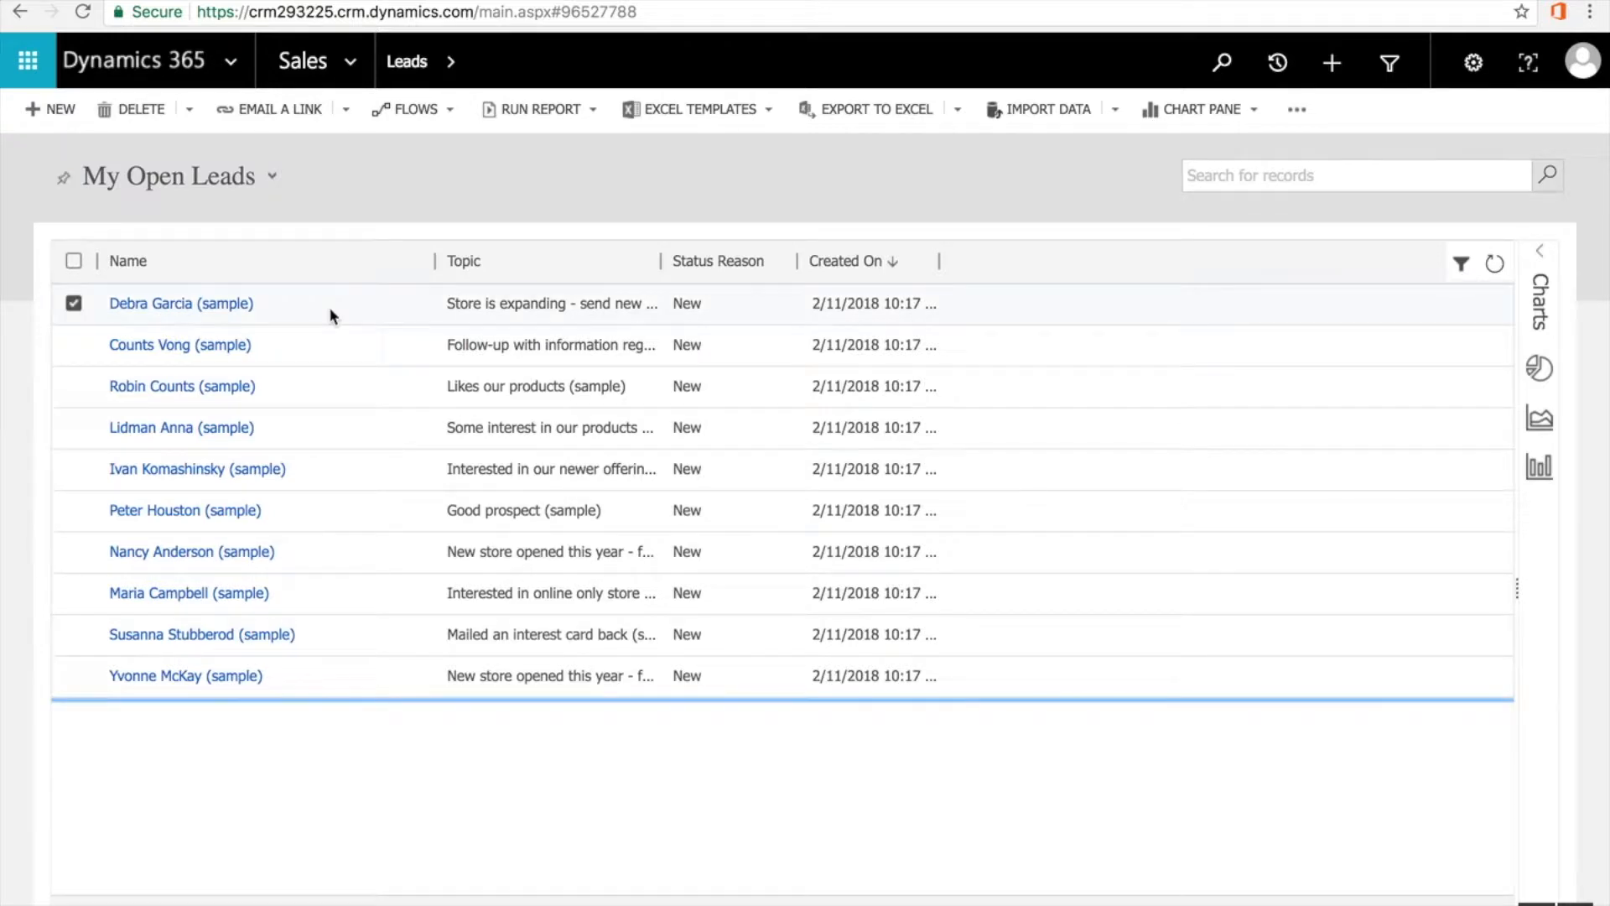
double_click(329, 307)
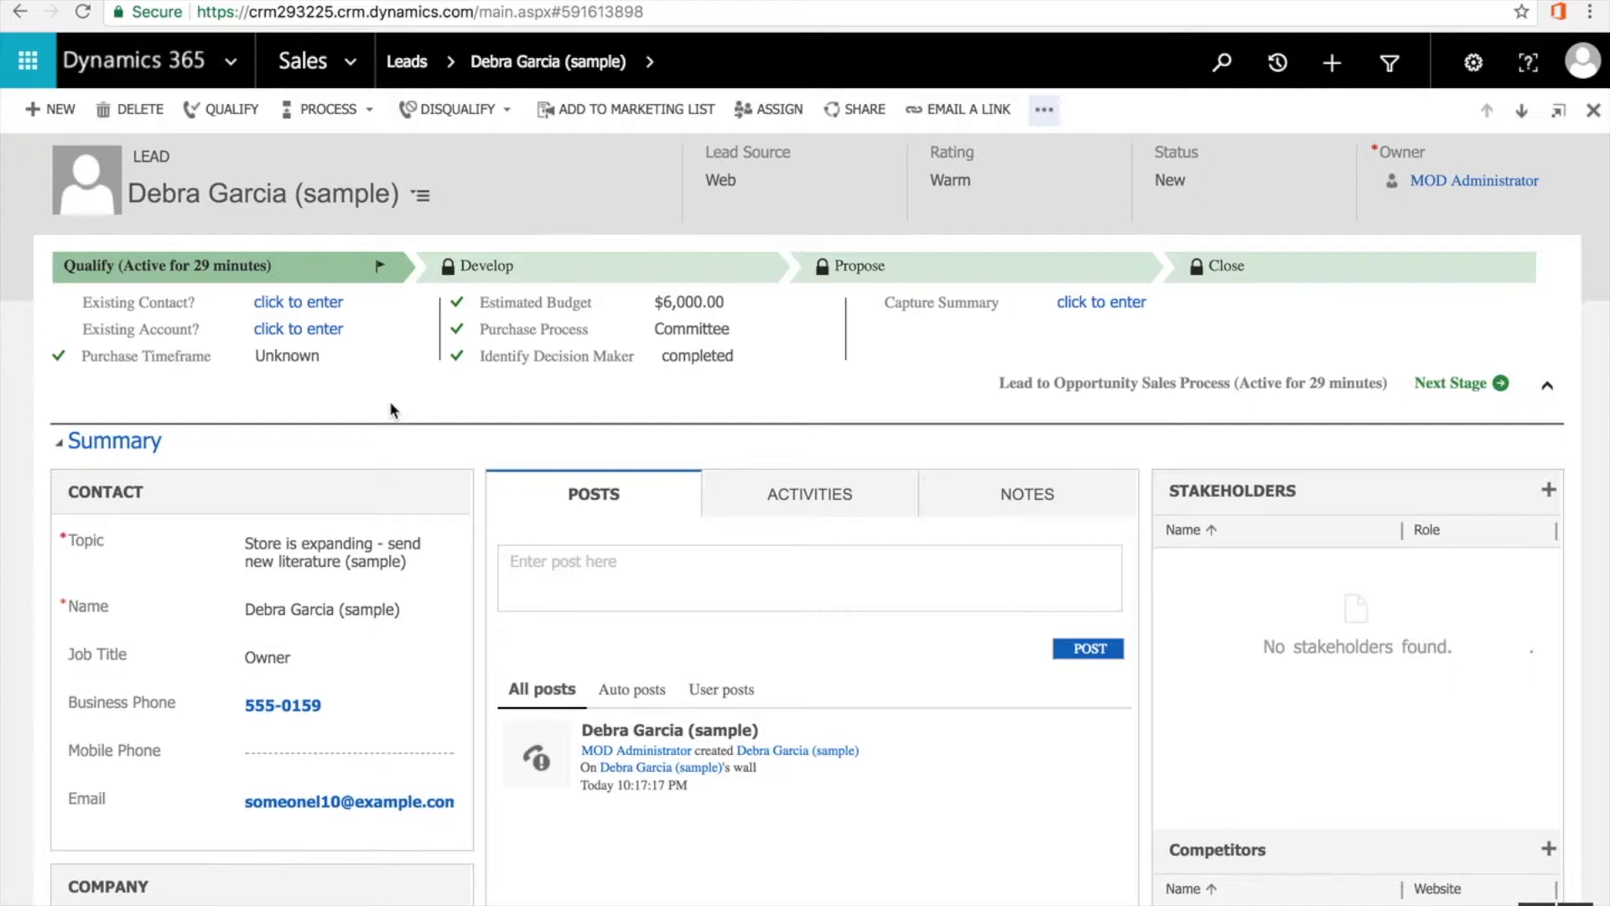
Examine the lead's contact details, its activities and the remaining sections of the form
scroll(64, 557, down, 1)
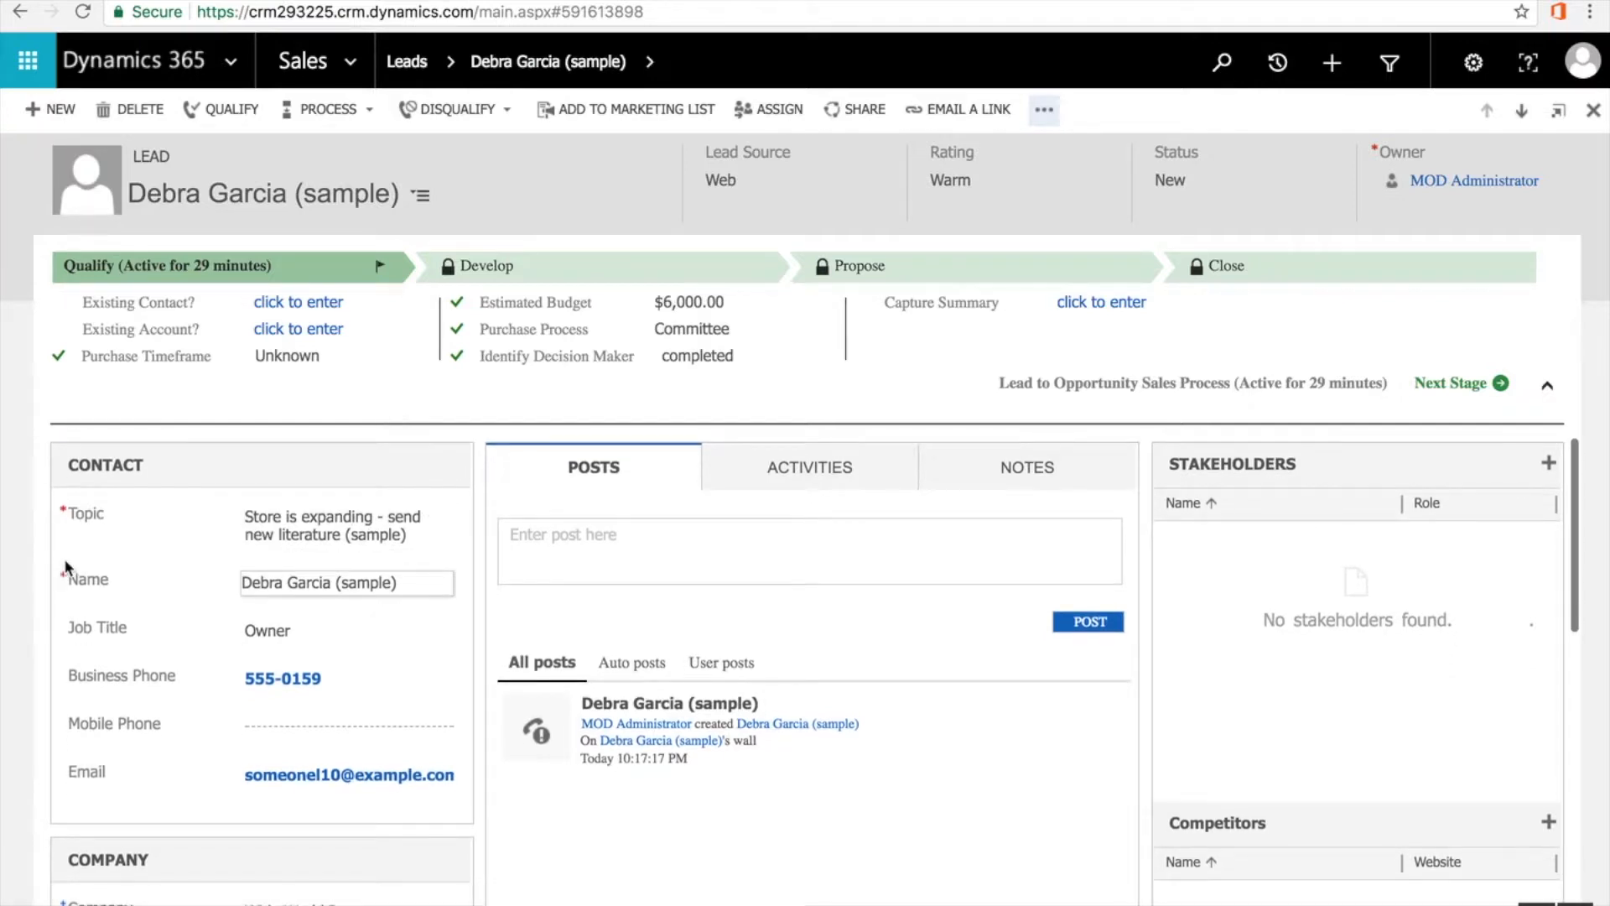
scroll(63, 557, down, 1)
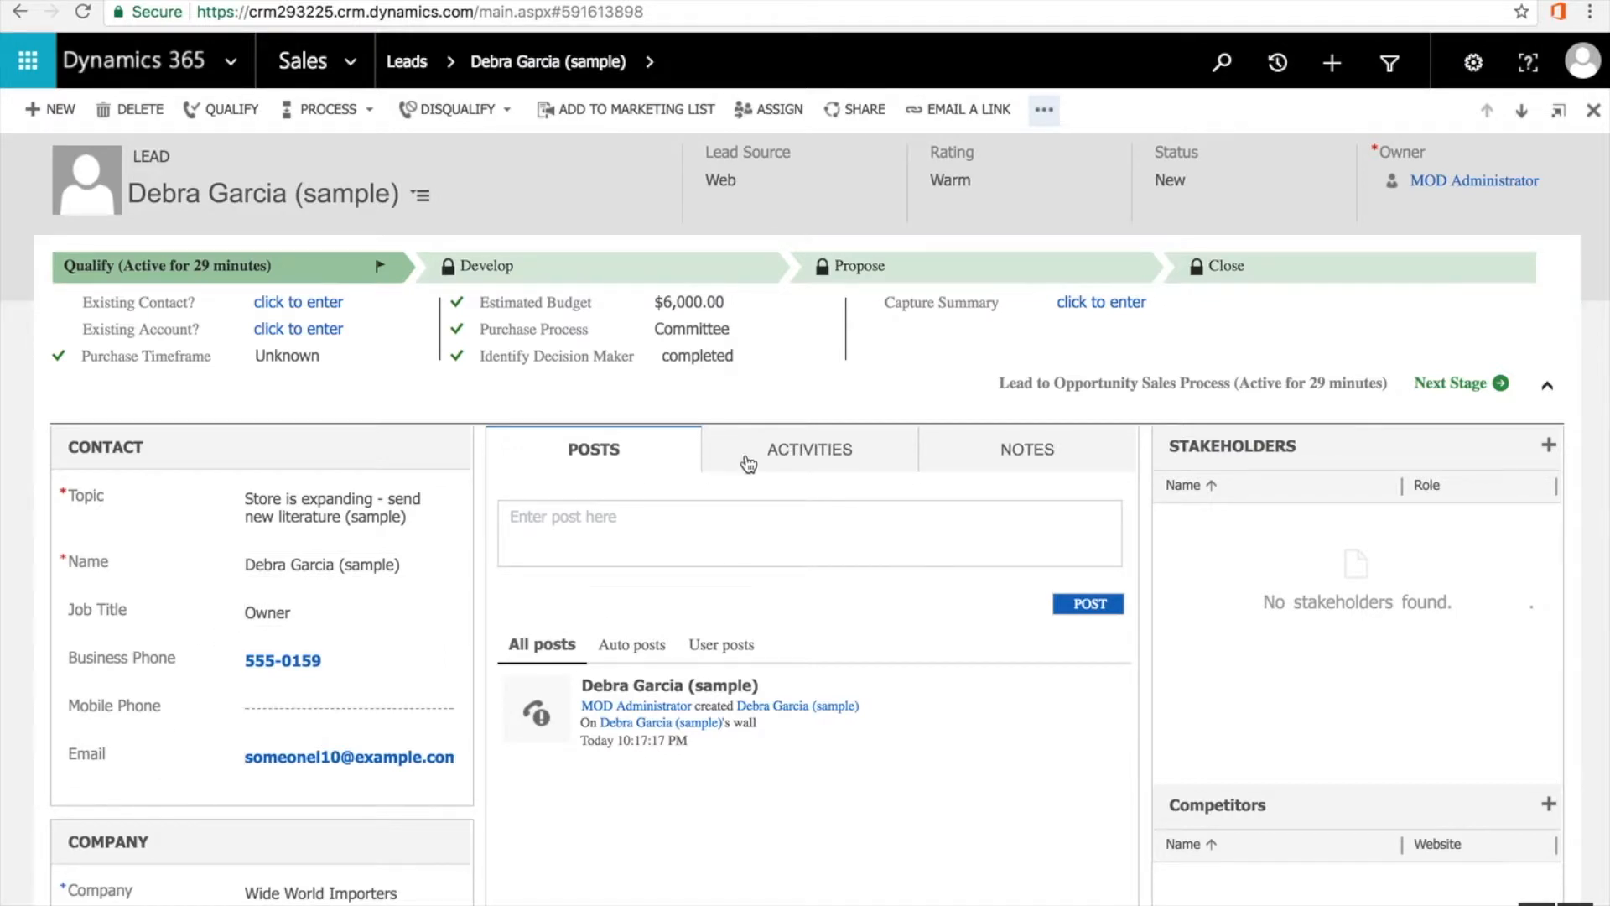
click(771, 462)
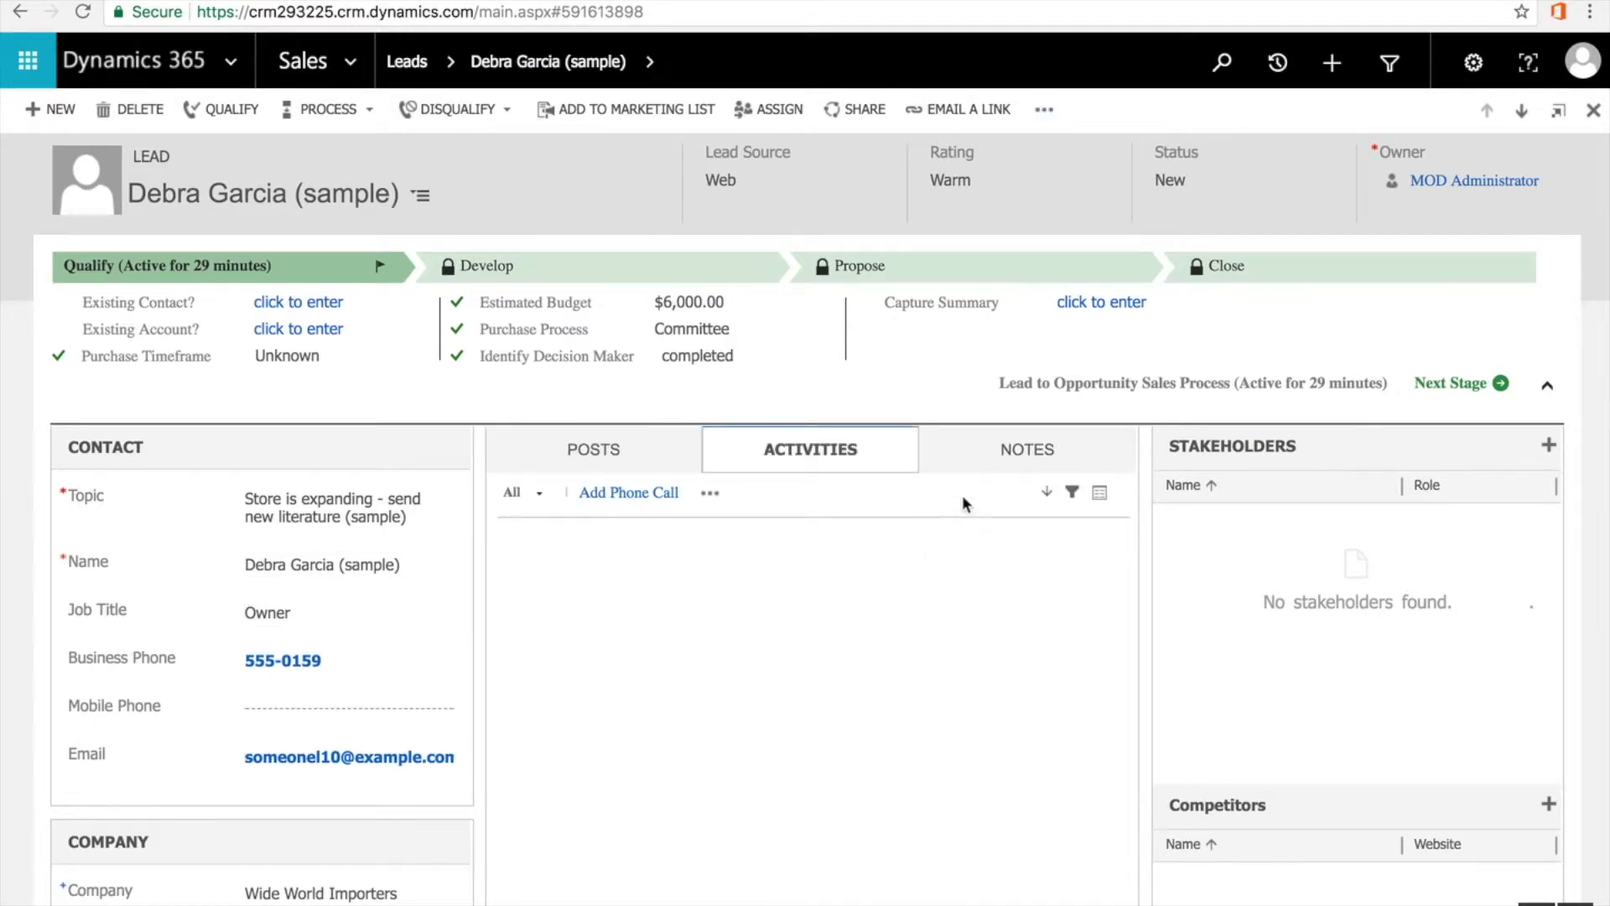
scroll(959, 570, down, 2)
scroll(962, 570, down, 5)
scroll(962, 570, down, 4)
scroll(962, 571, up, 10)
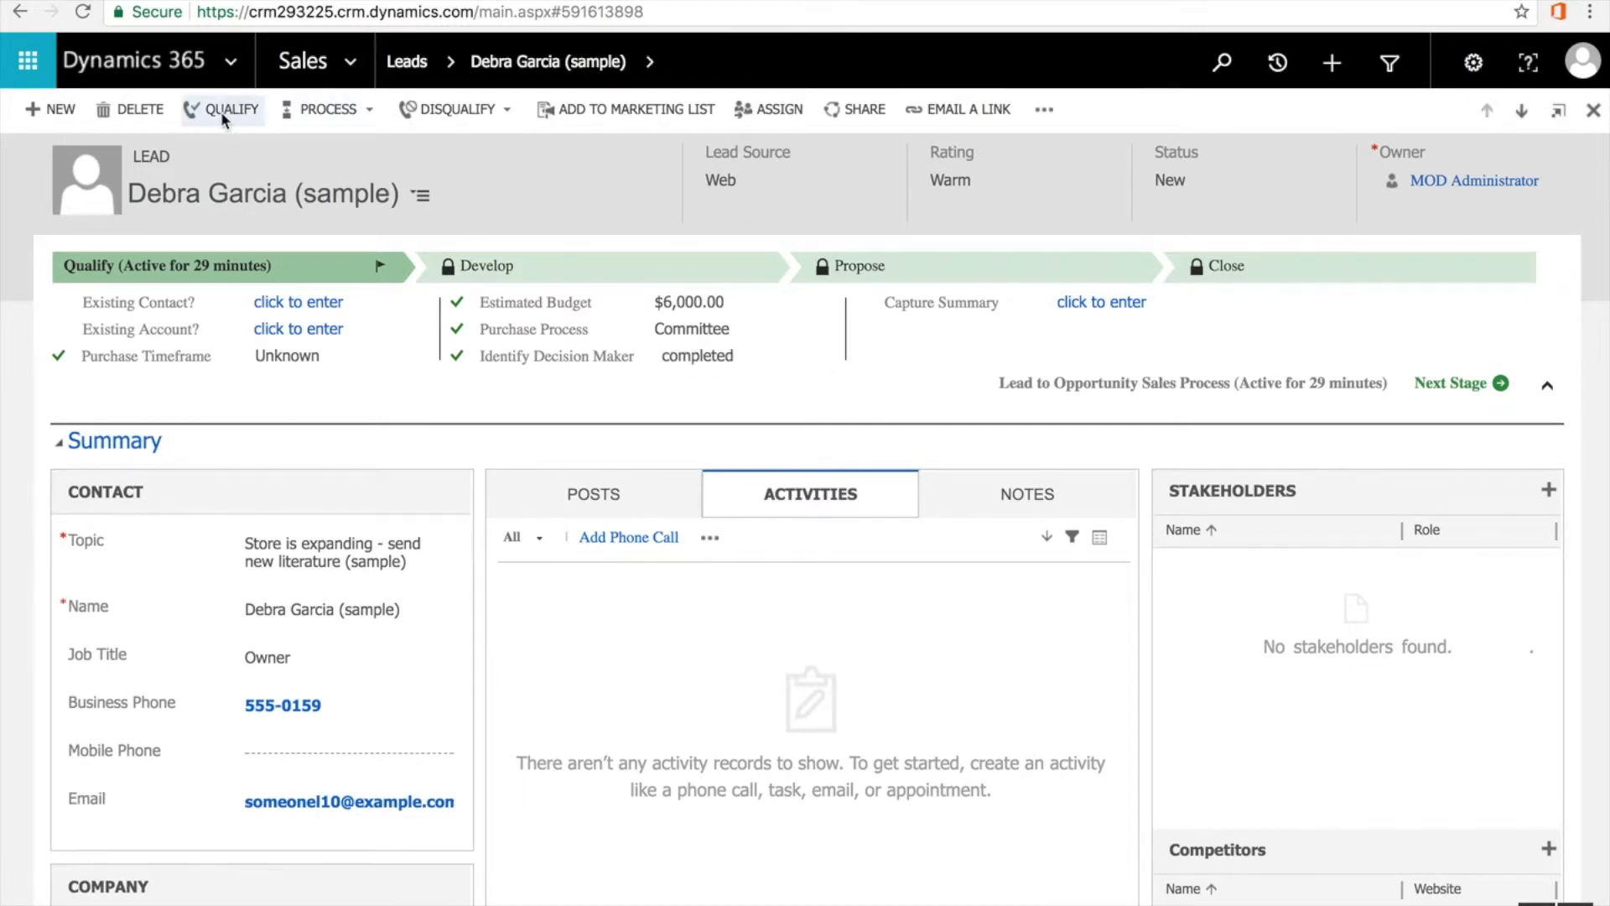
Review the available disqualification reasons, then qualify the lead to convert it into an opportunity
click(490, 110)
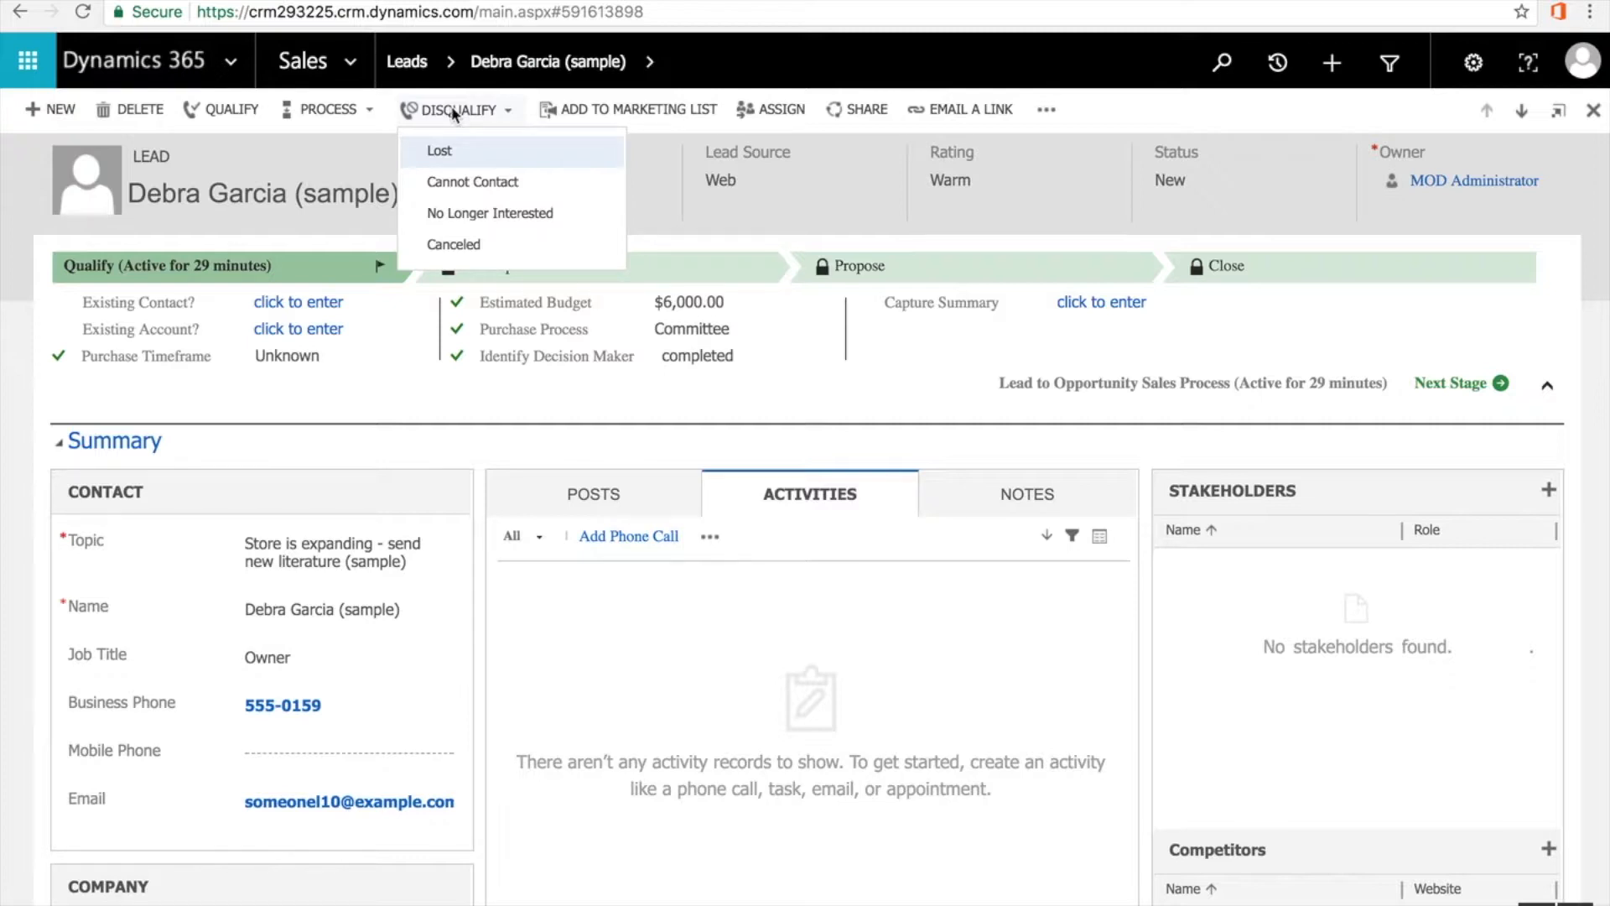
click(269, 167)
click(232, 111)
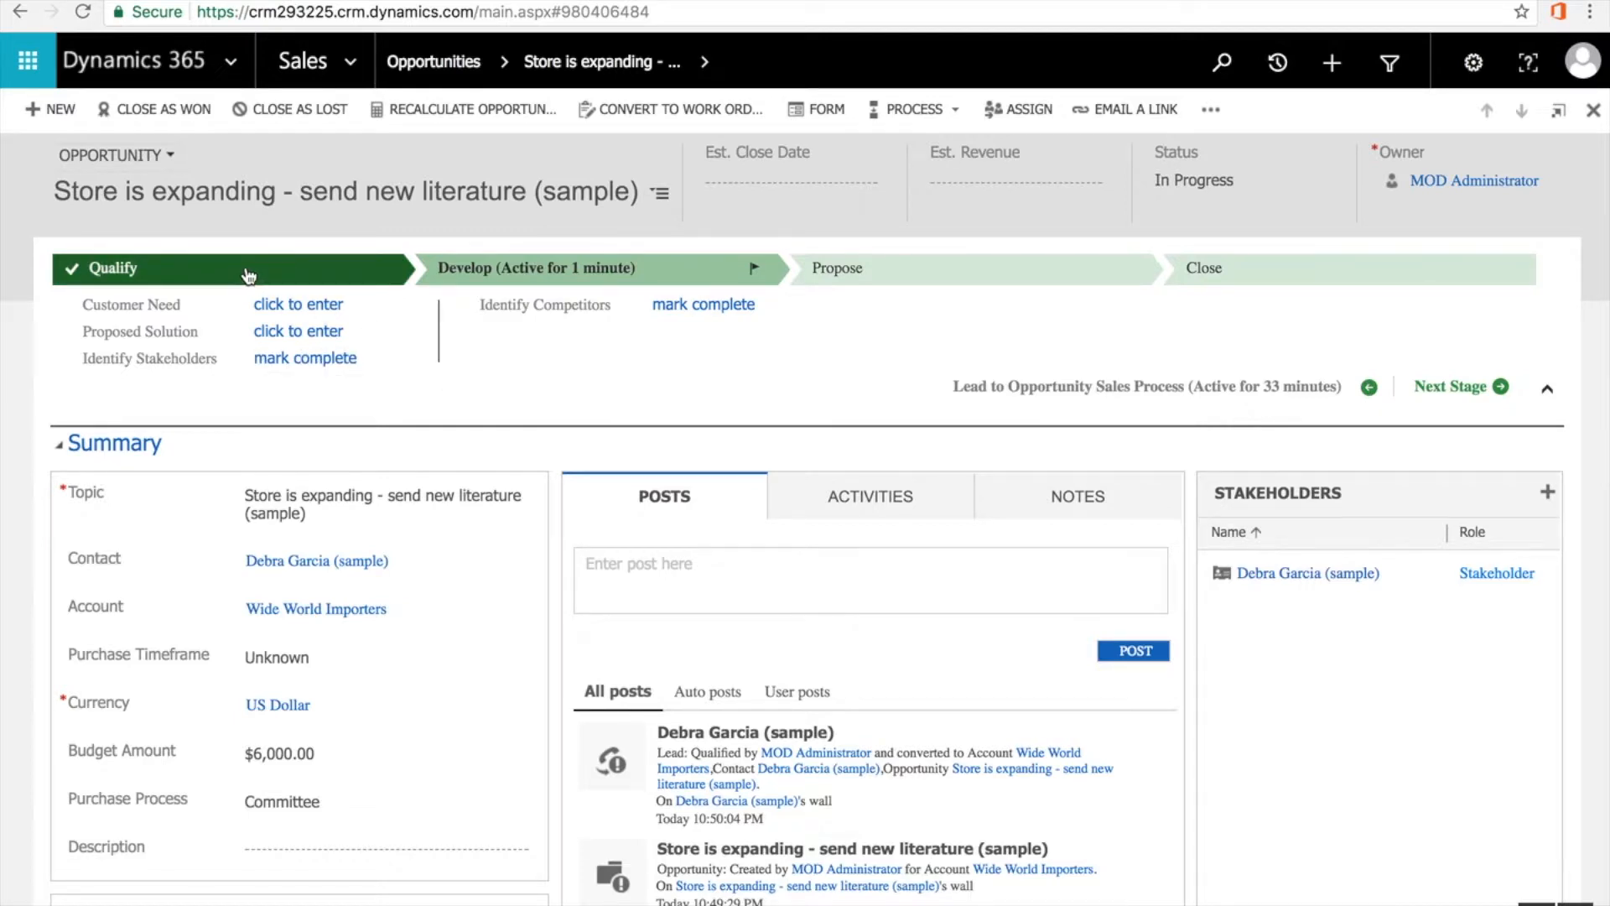
Mark Identify Stakeholders and Identify Competitors as complete in the Develop stage and advance the opportunity to Propose
click(307, 313)
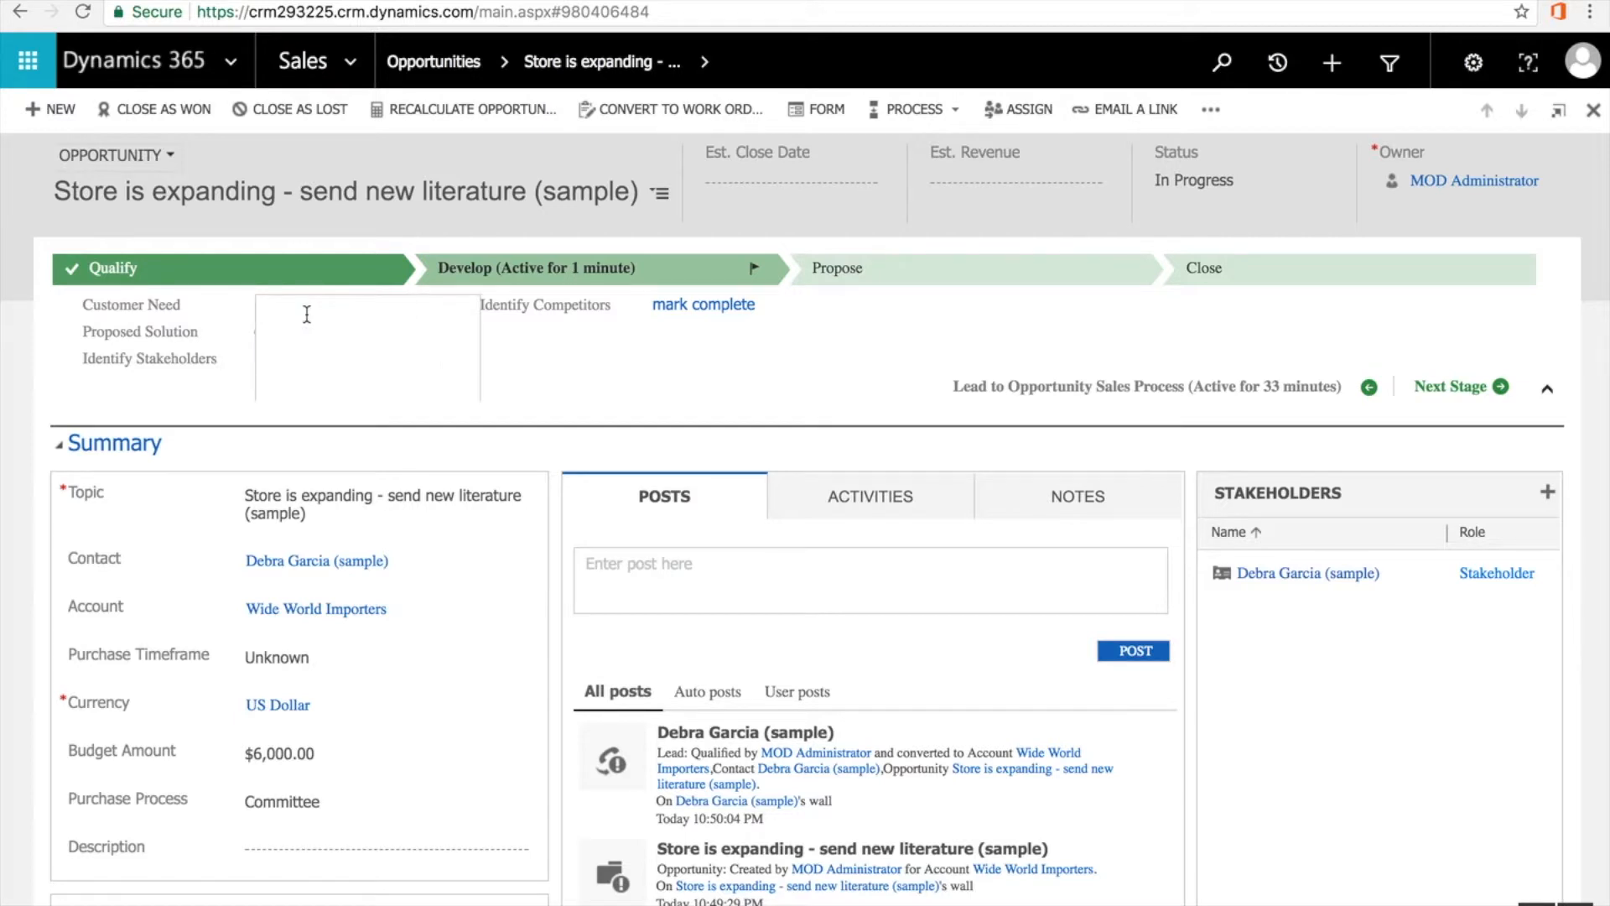
click(568, 363)
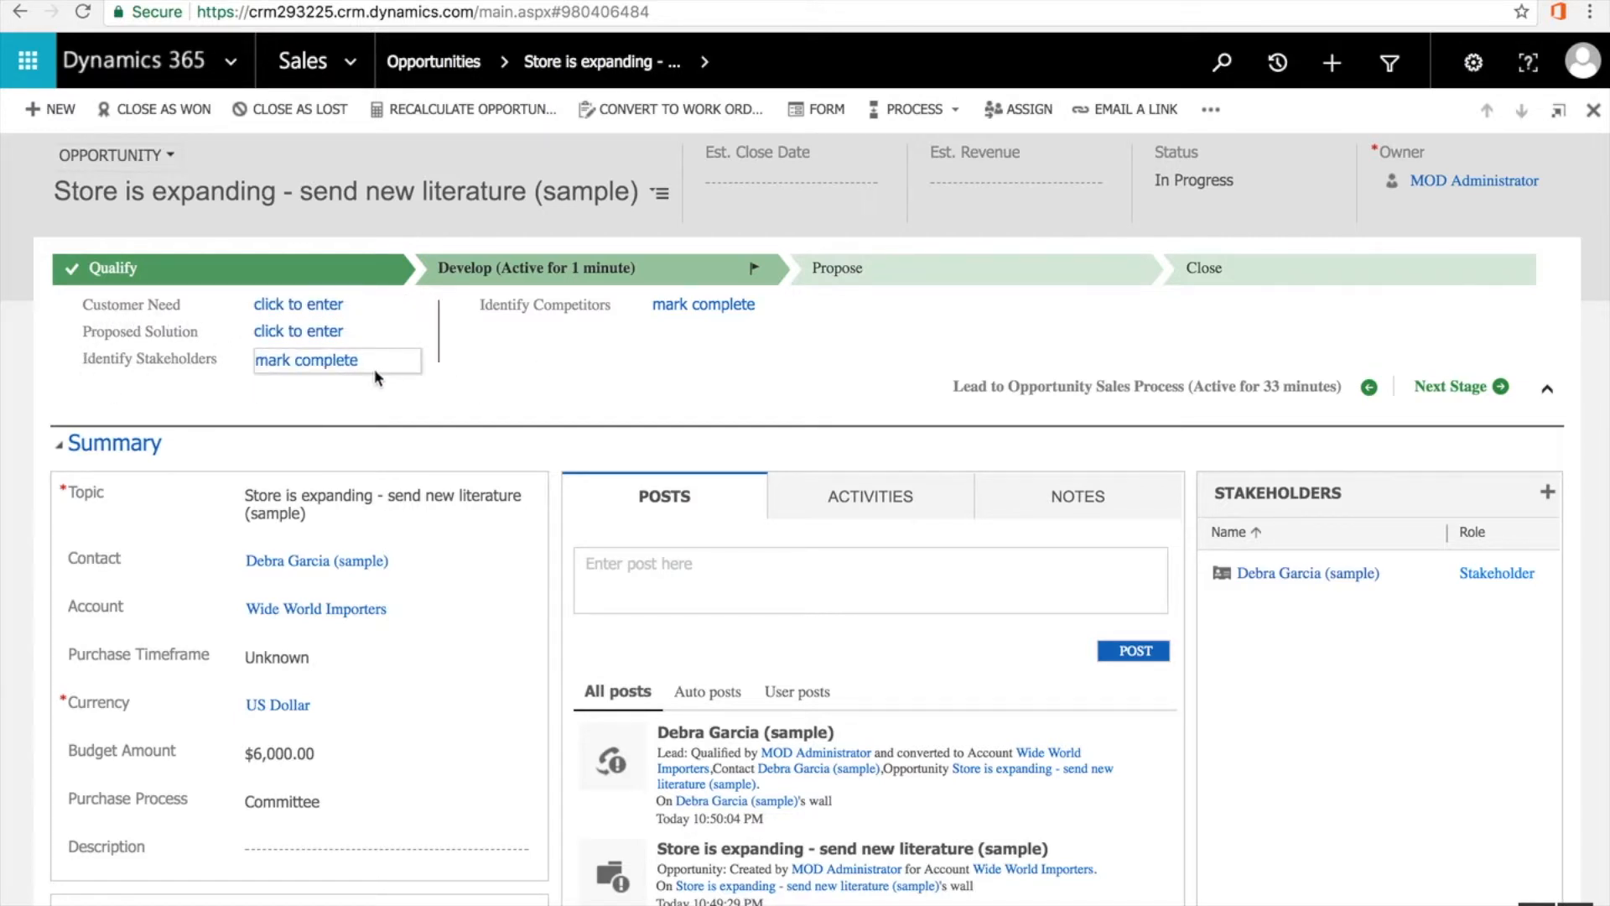
click(346, 359)
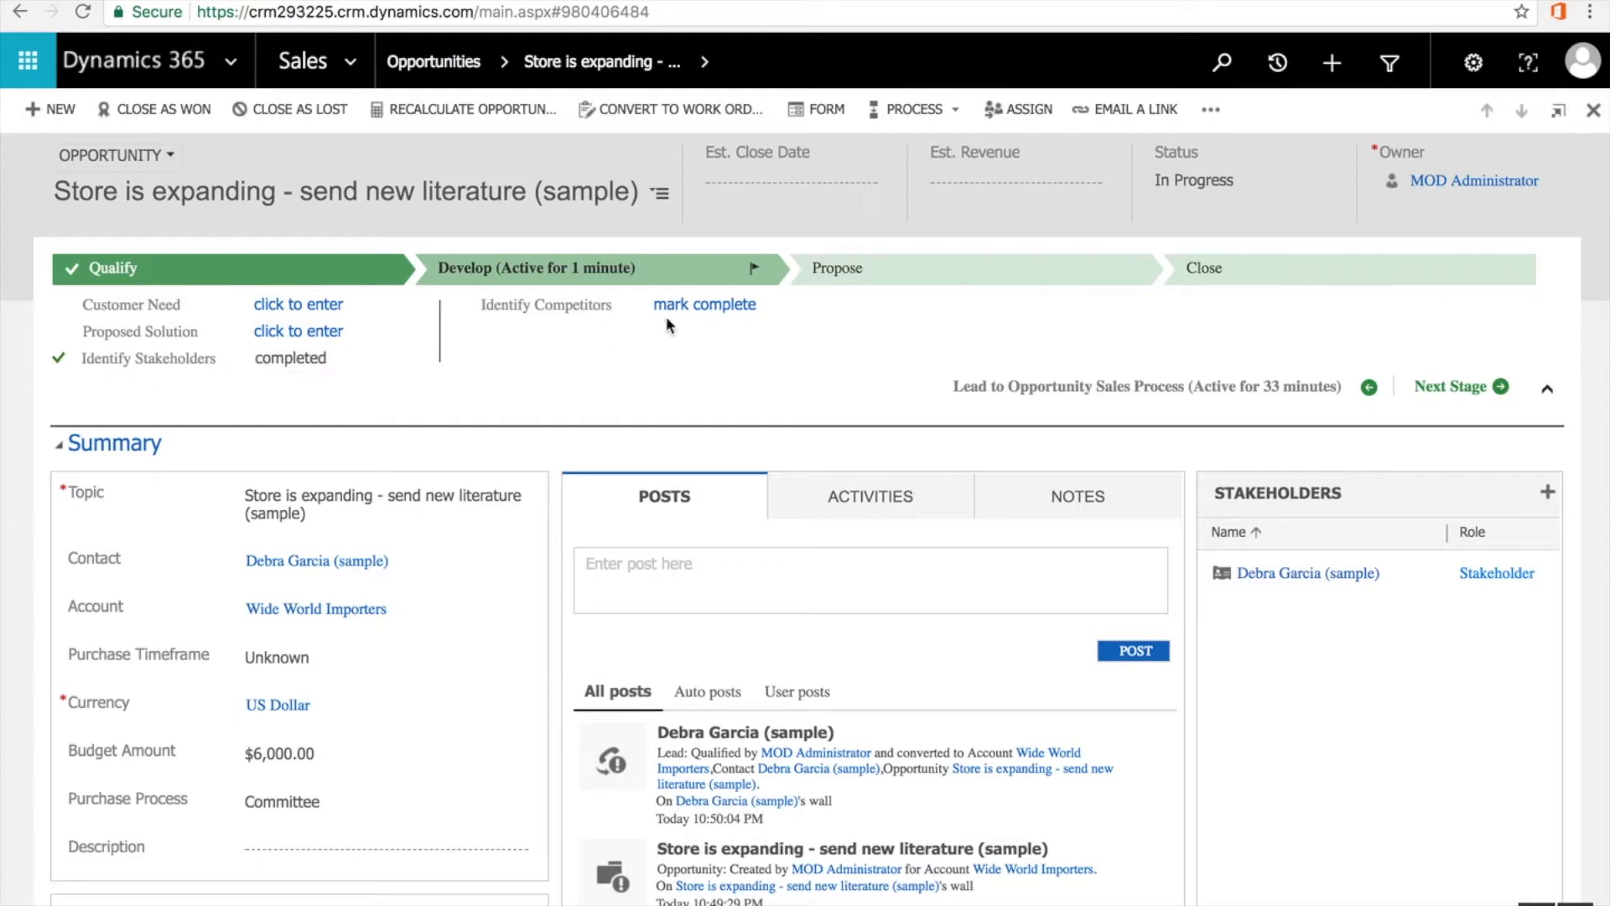
click(724, 316)
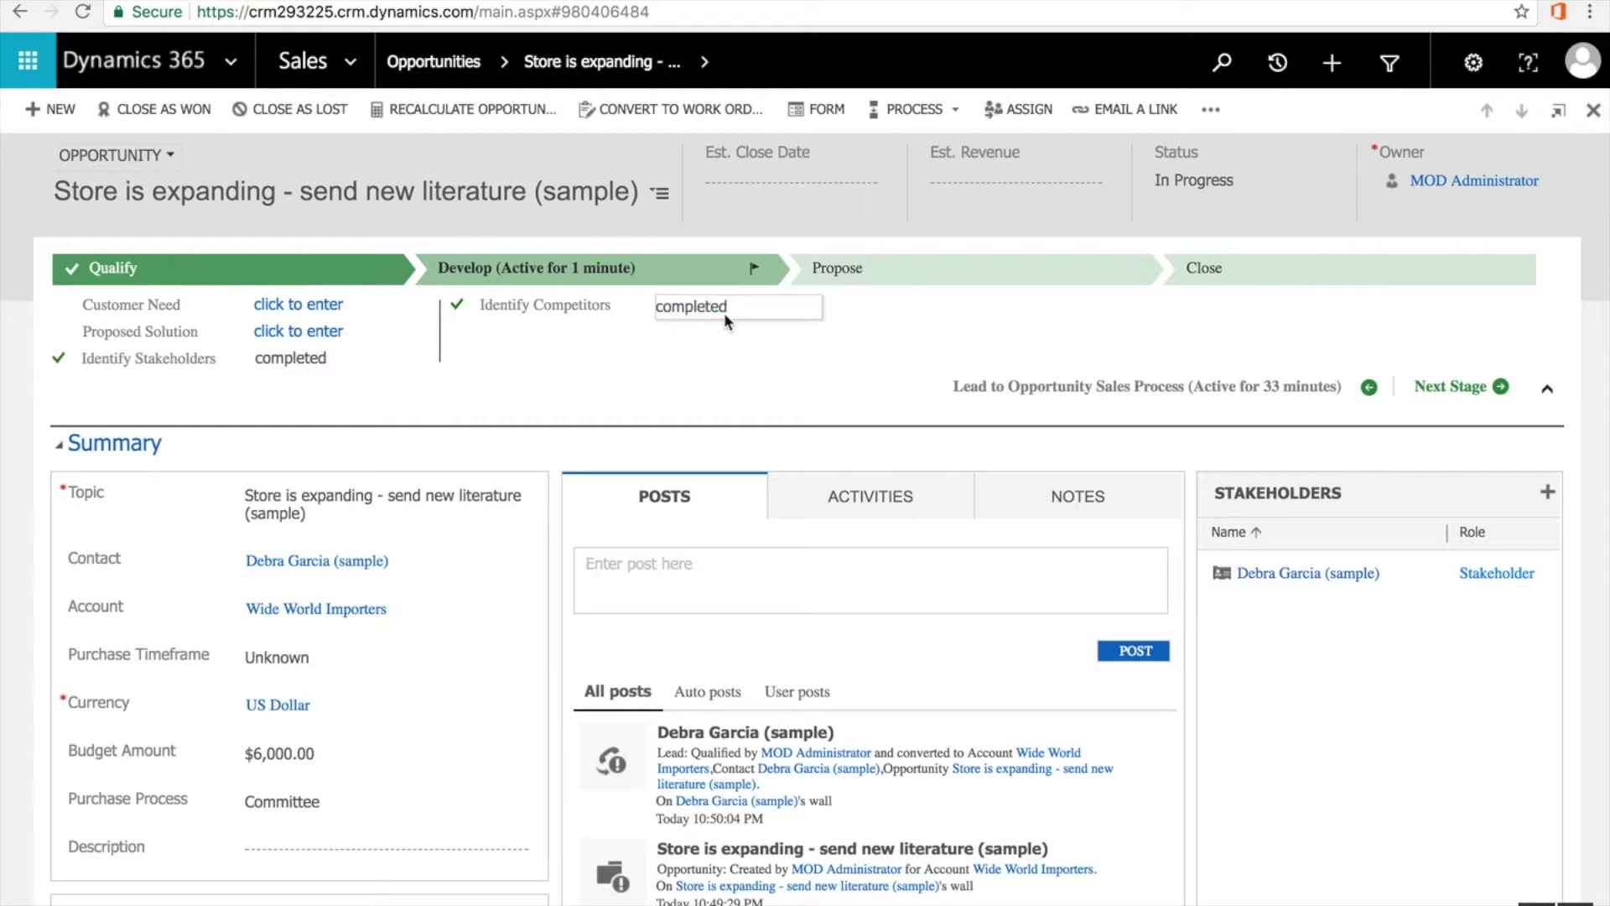
click(1461, 387)
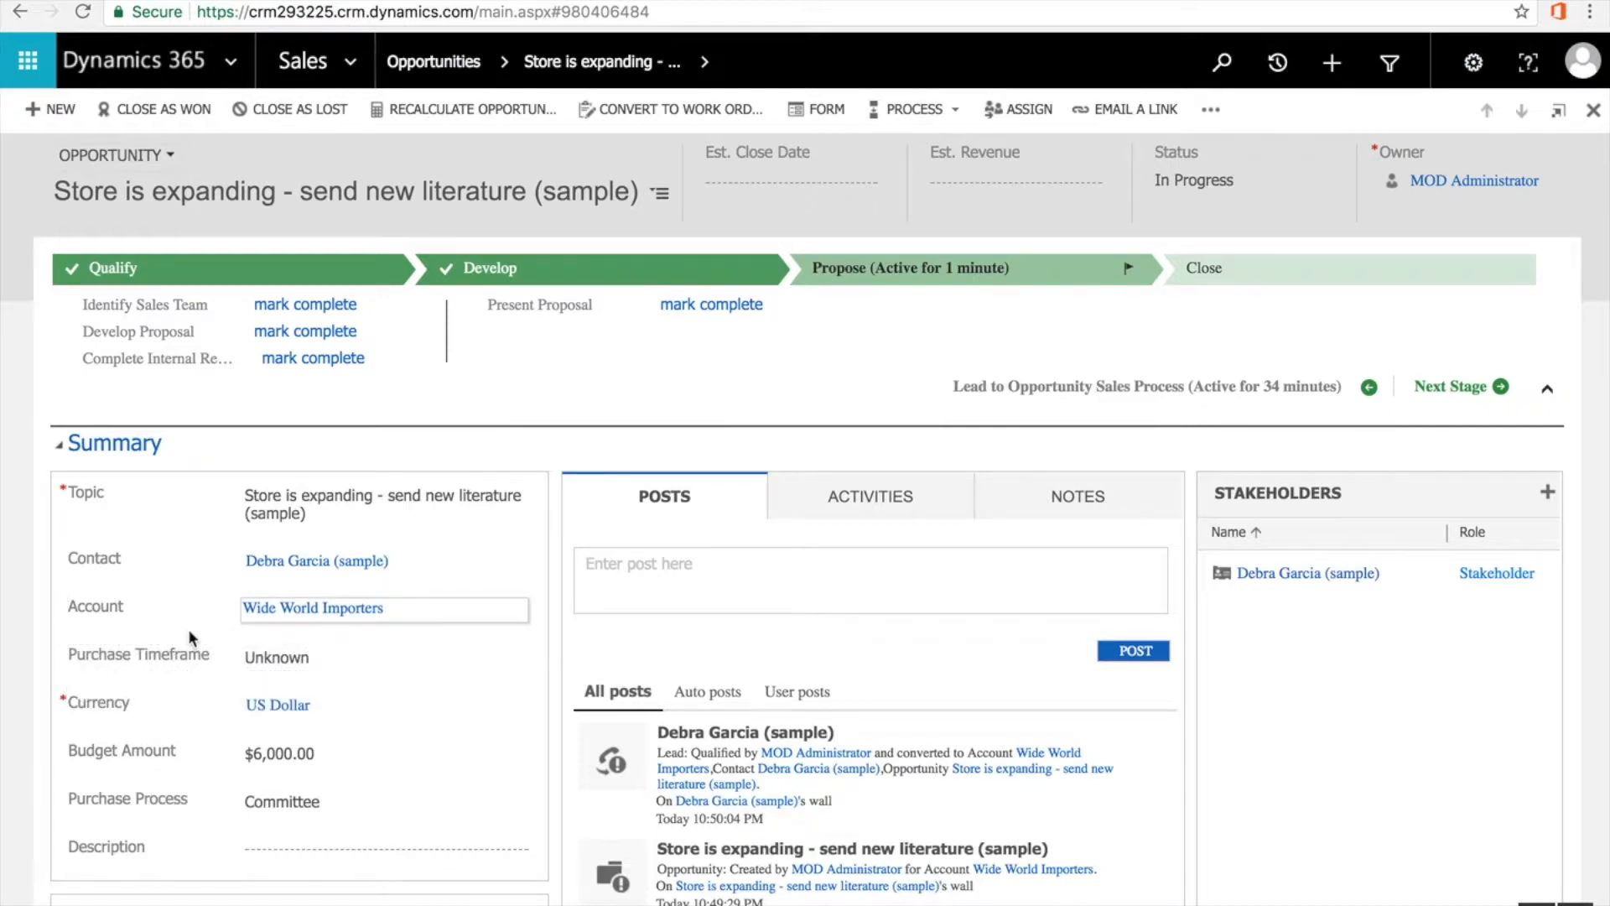
Set the price list of the opportunity's product line items to CRM Service USA (sample)
scroll(188, 628, down, 8)
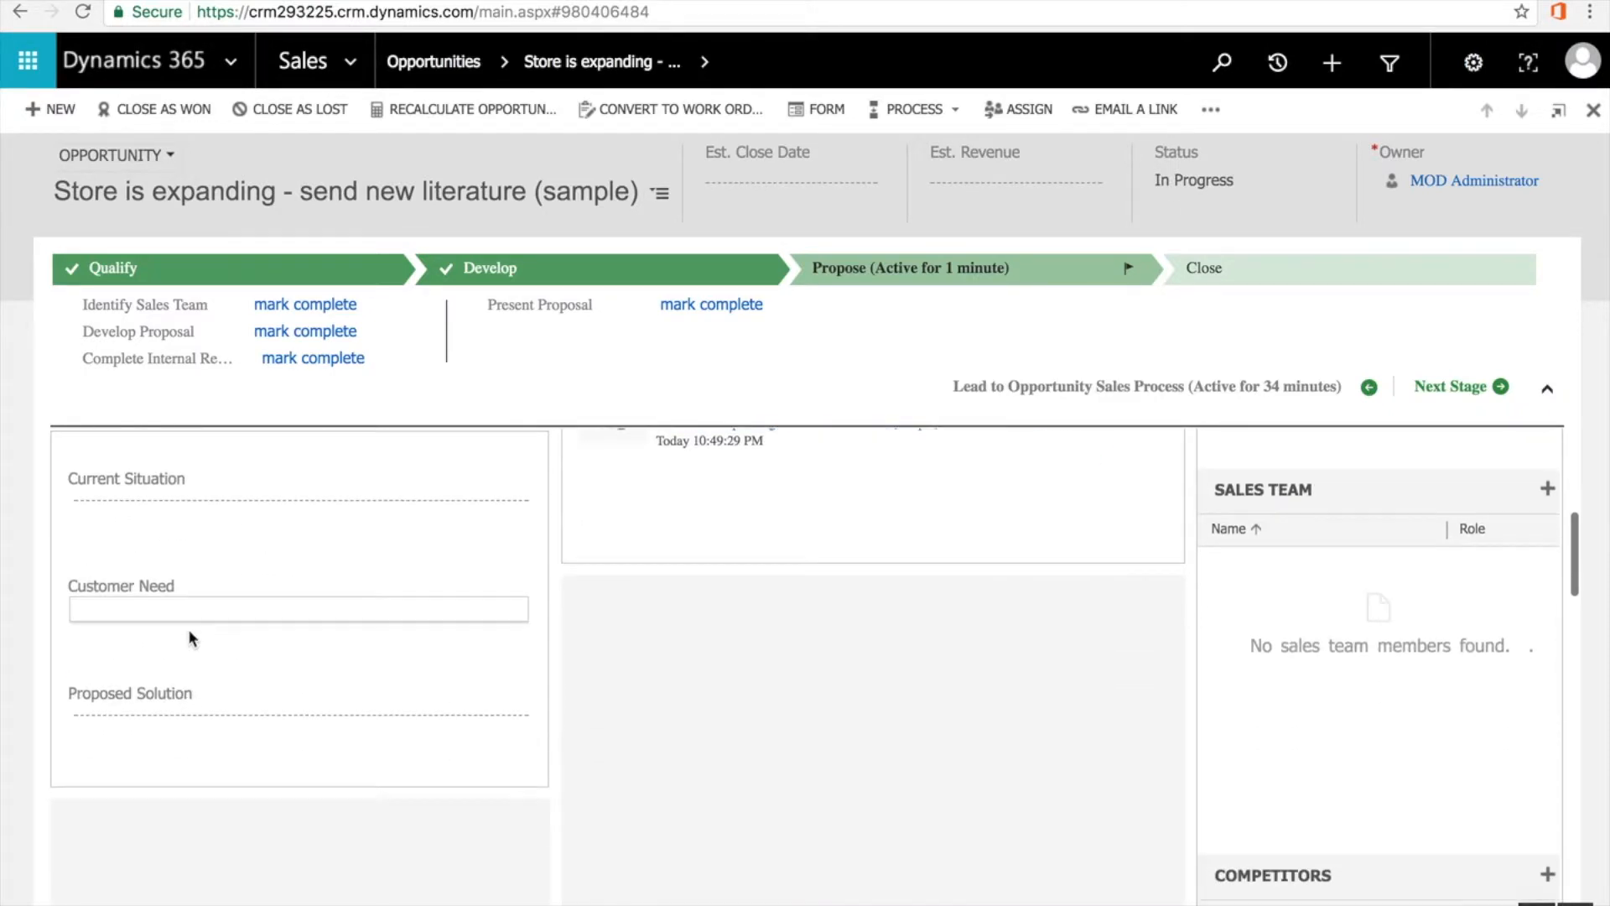
scroll(188, 629, down, 5)
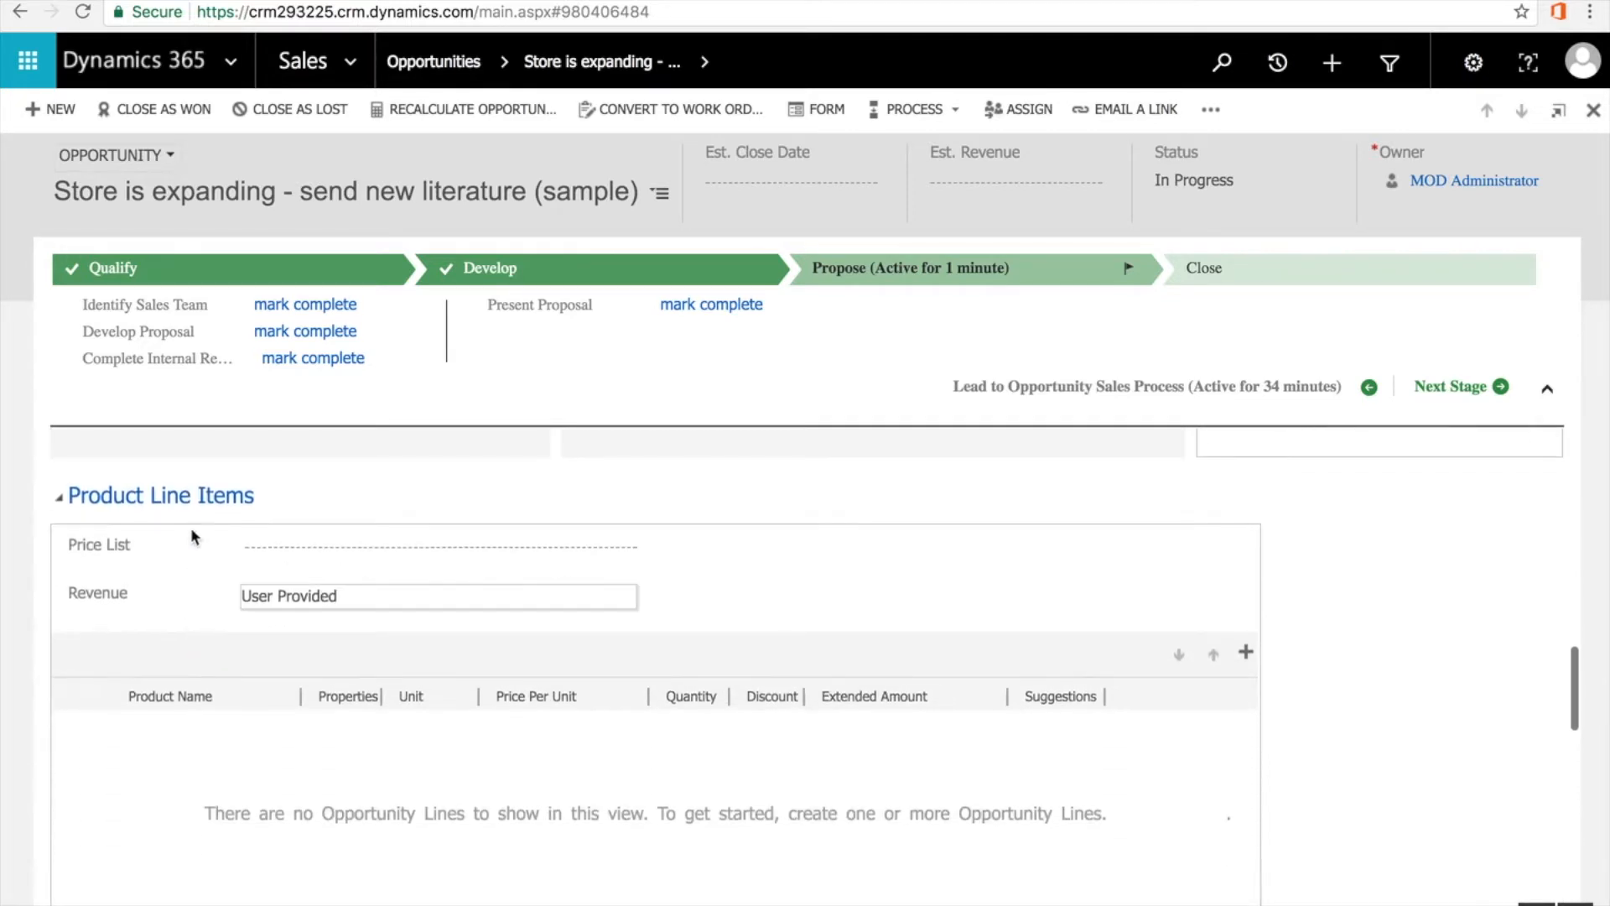
click(363, 549)
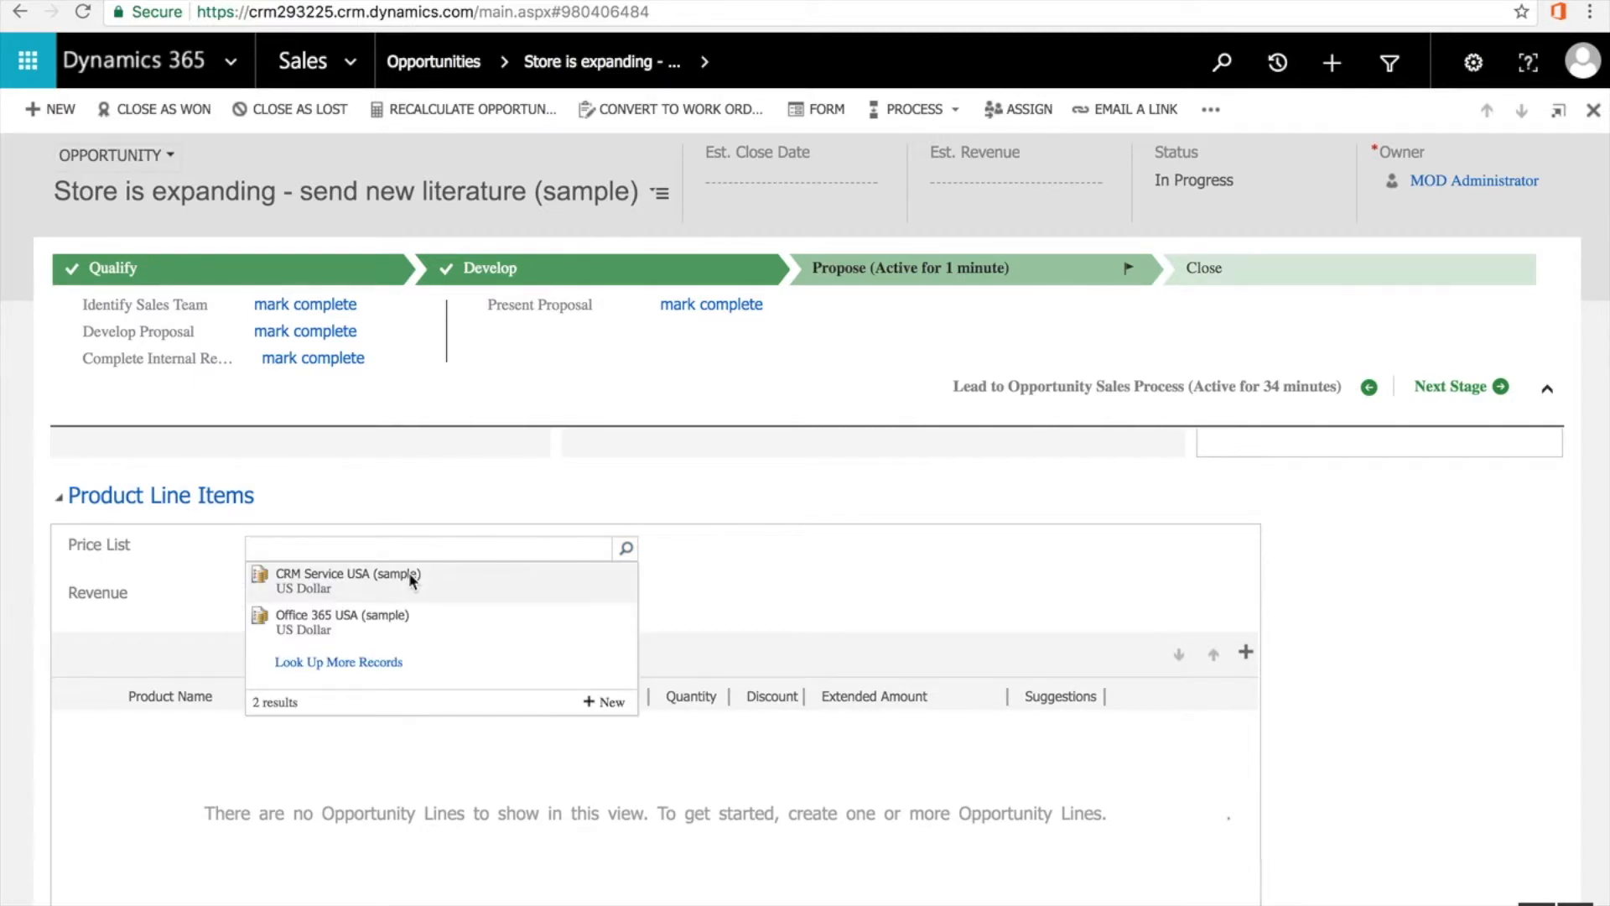
click(410, 574)
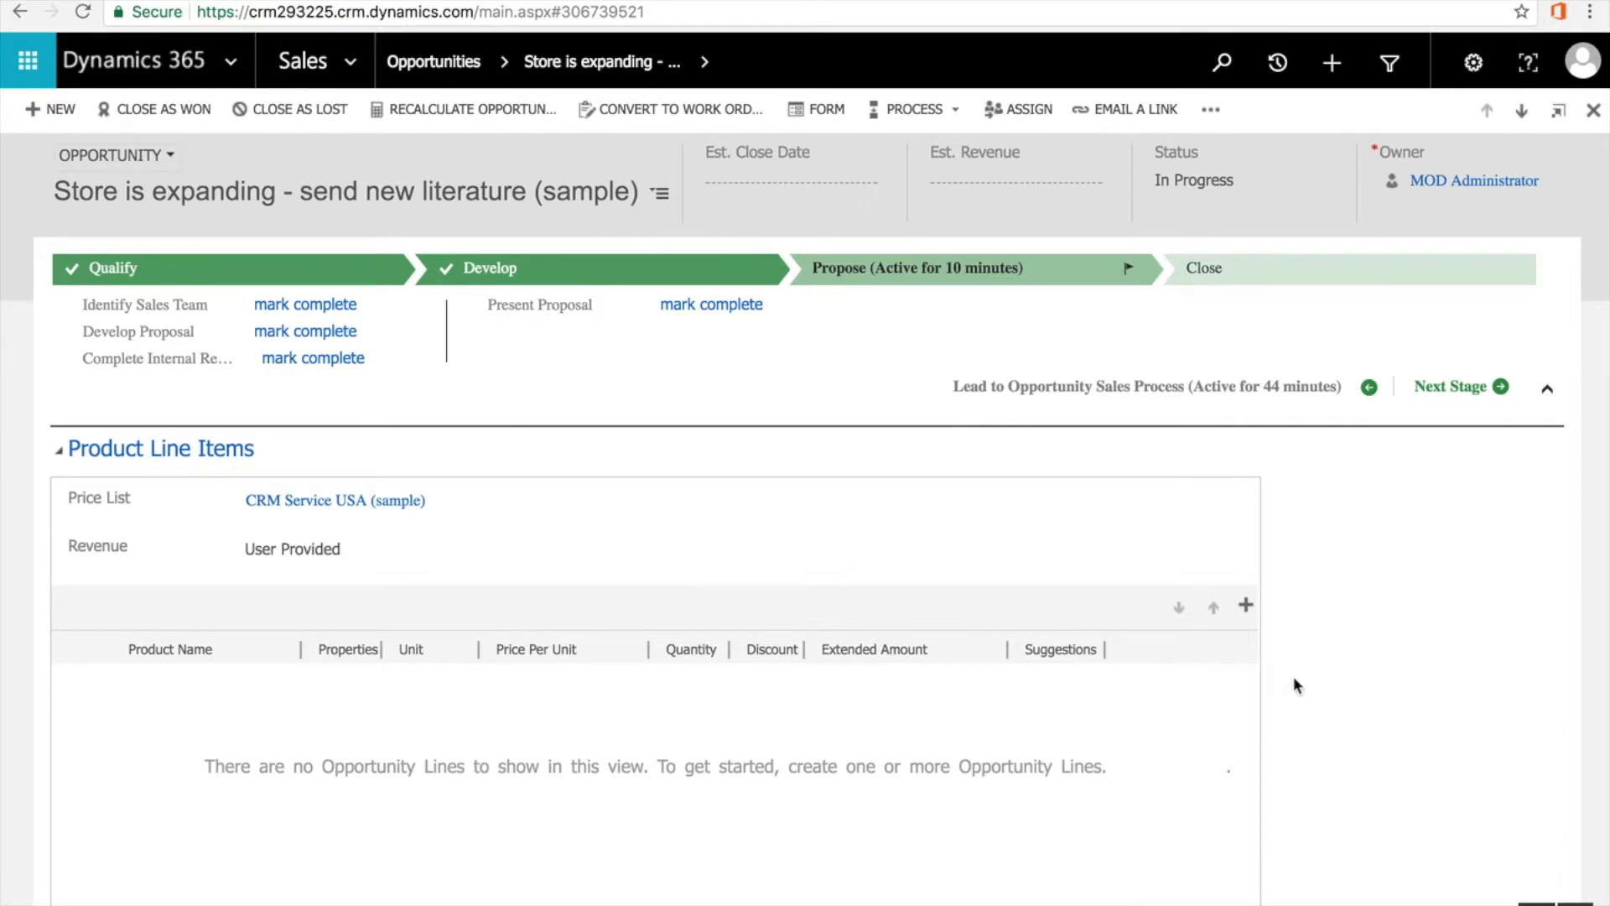
Add the existing product CRM Online: Standard (sample) to the opportunity's line items
click(1249, 607)
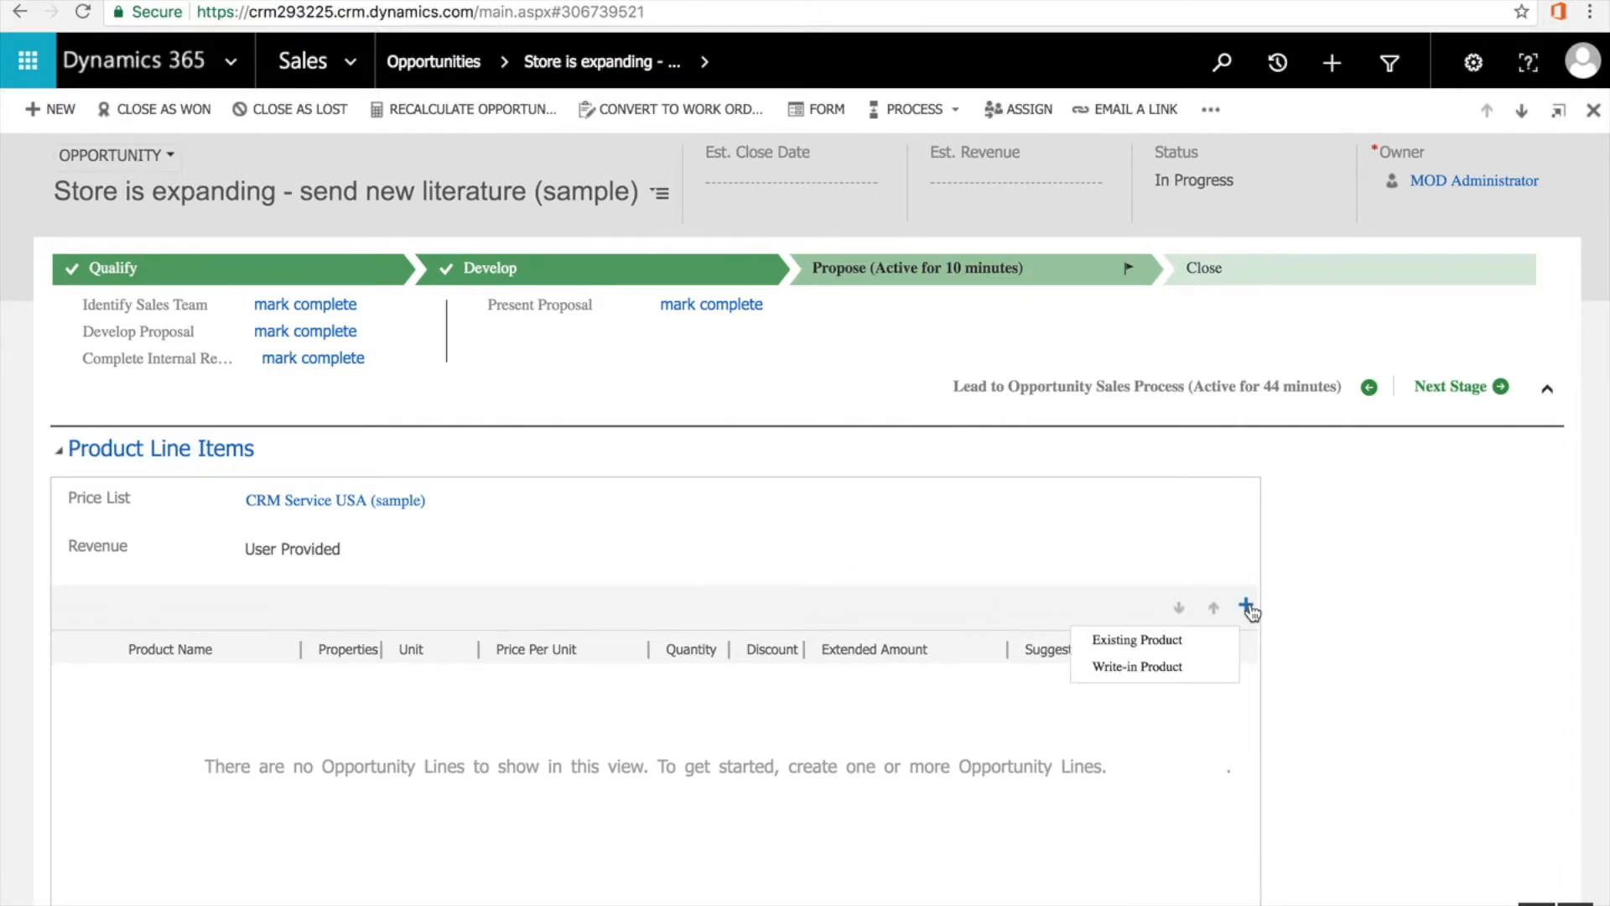
click(1155, 642)
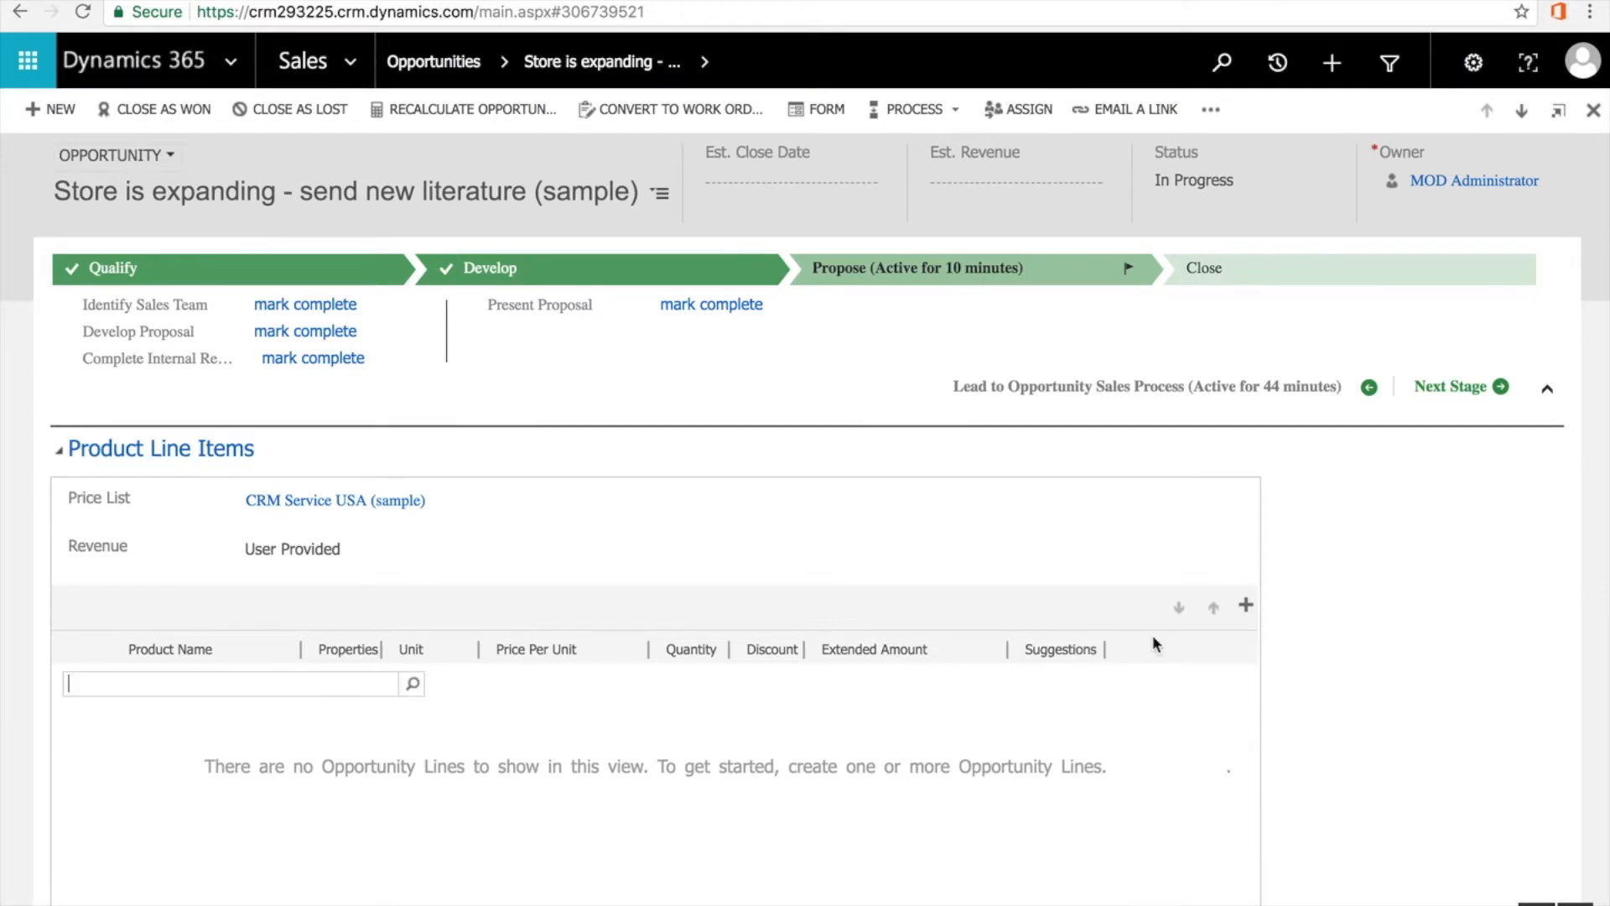
click(414, 686)
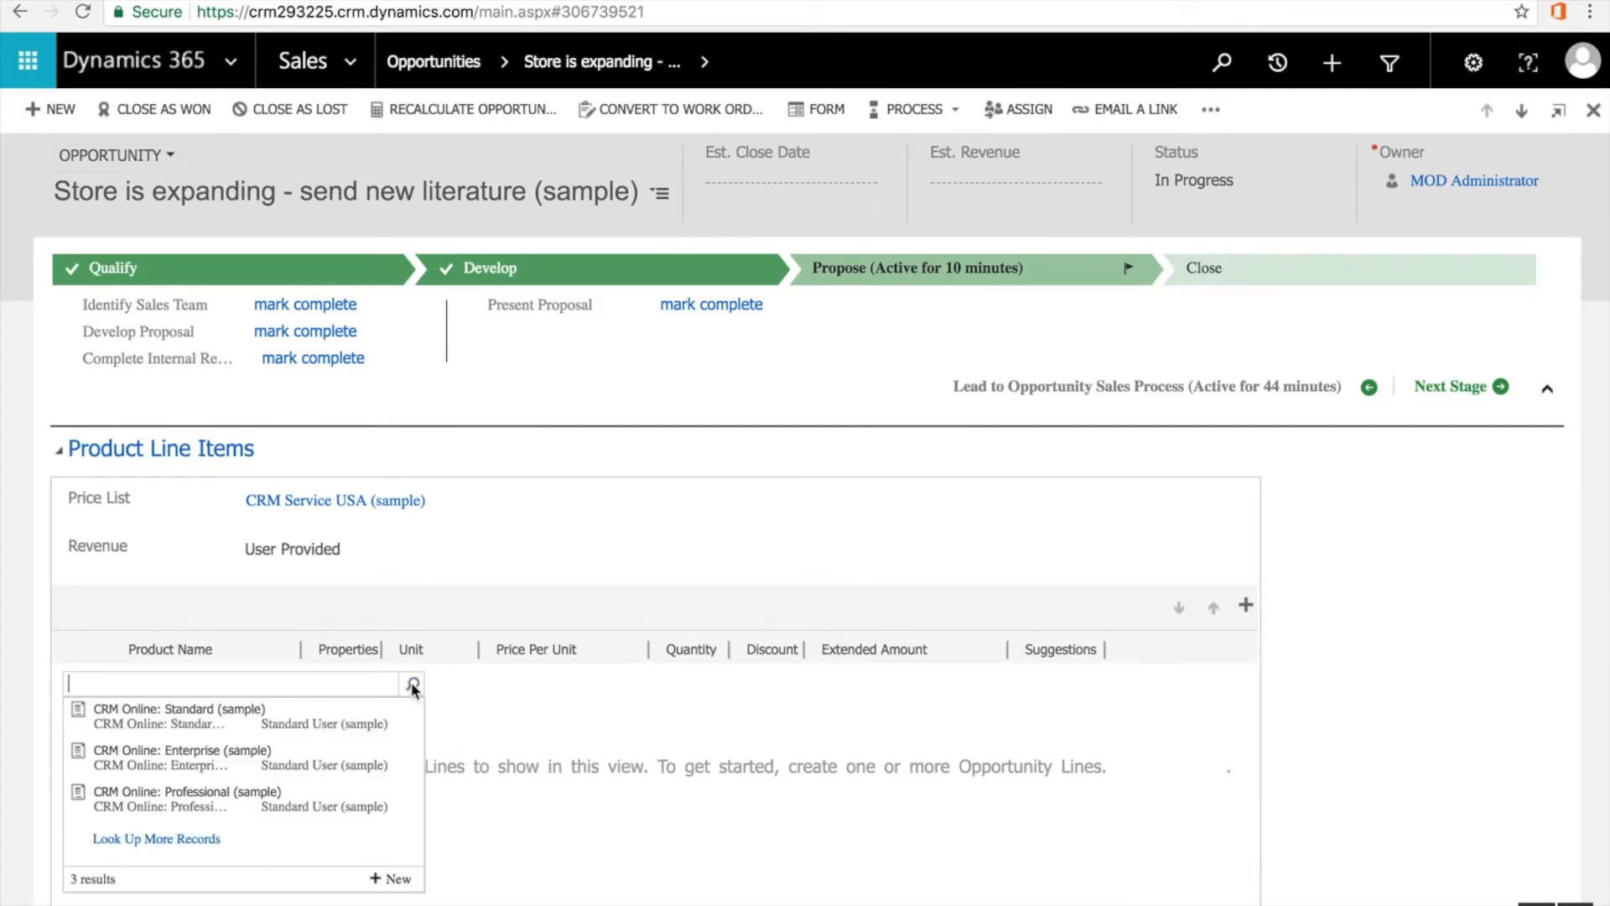
click(210, 722)
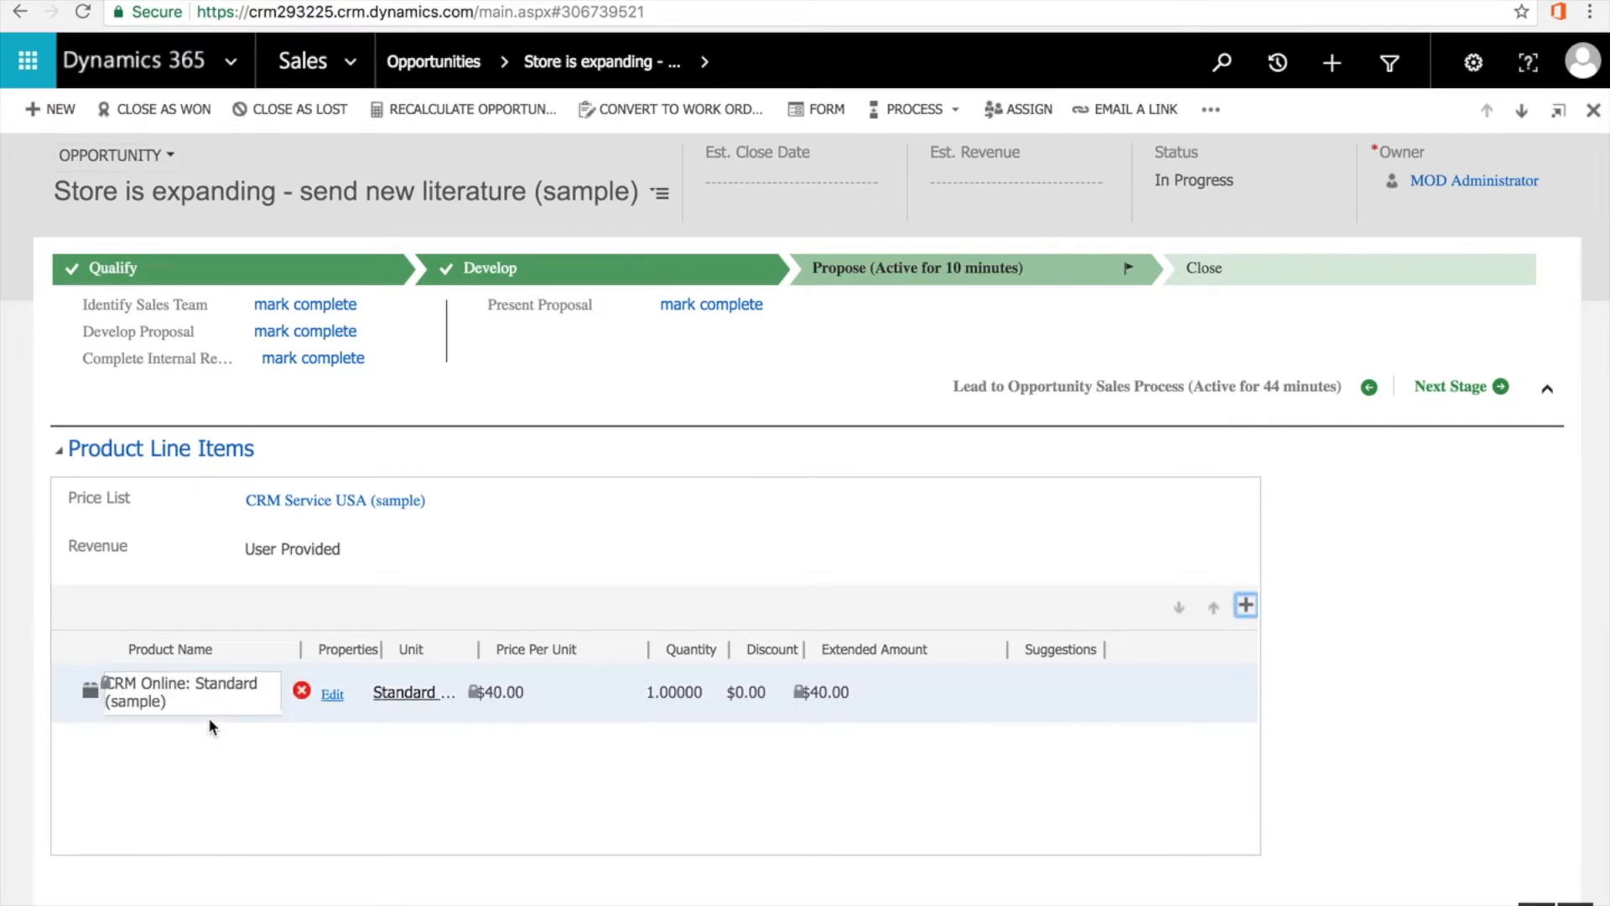
Set the CRM Online: Standard product's properties to 100 max users and organization name RSM, and save them
click(332, 694)
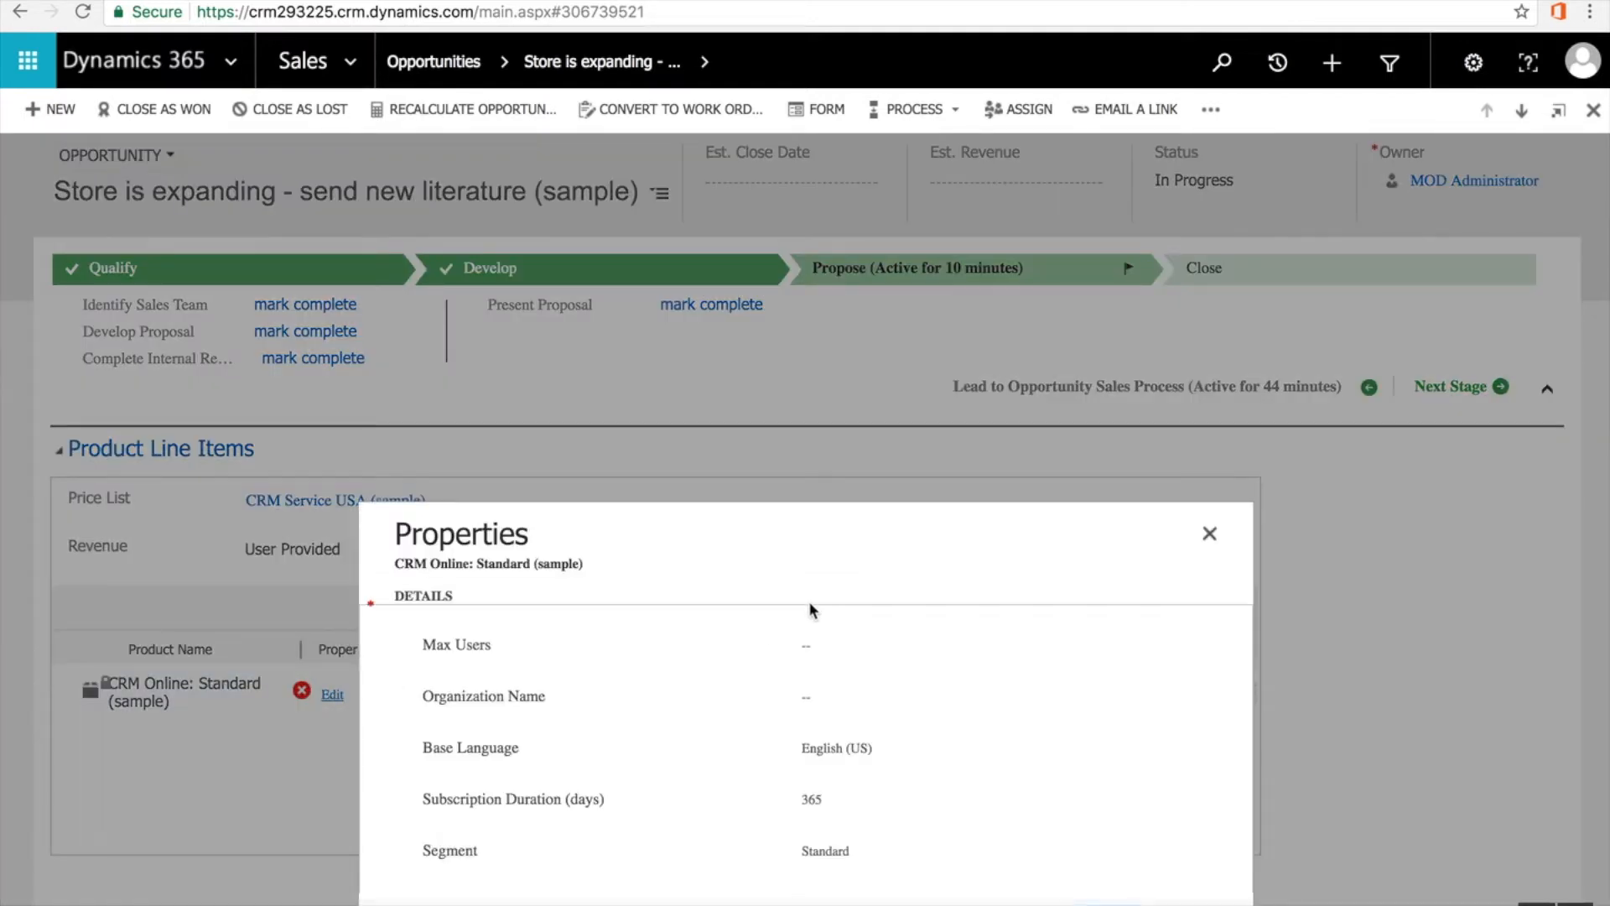
click(903, 652)
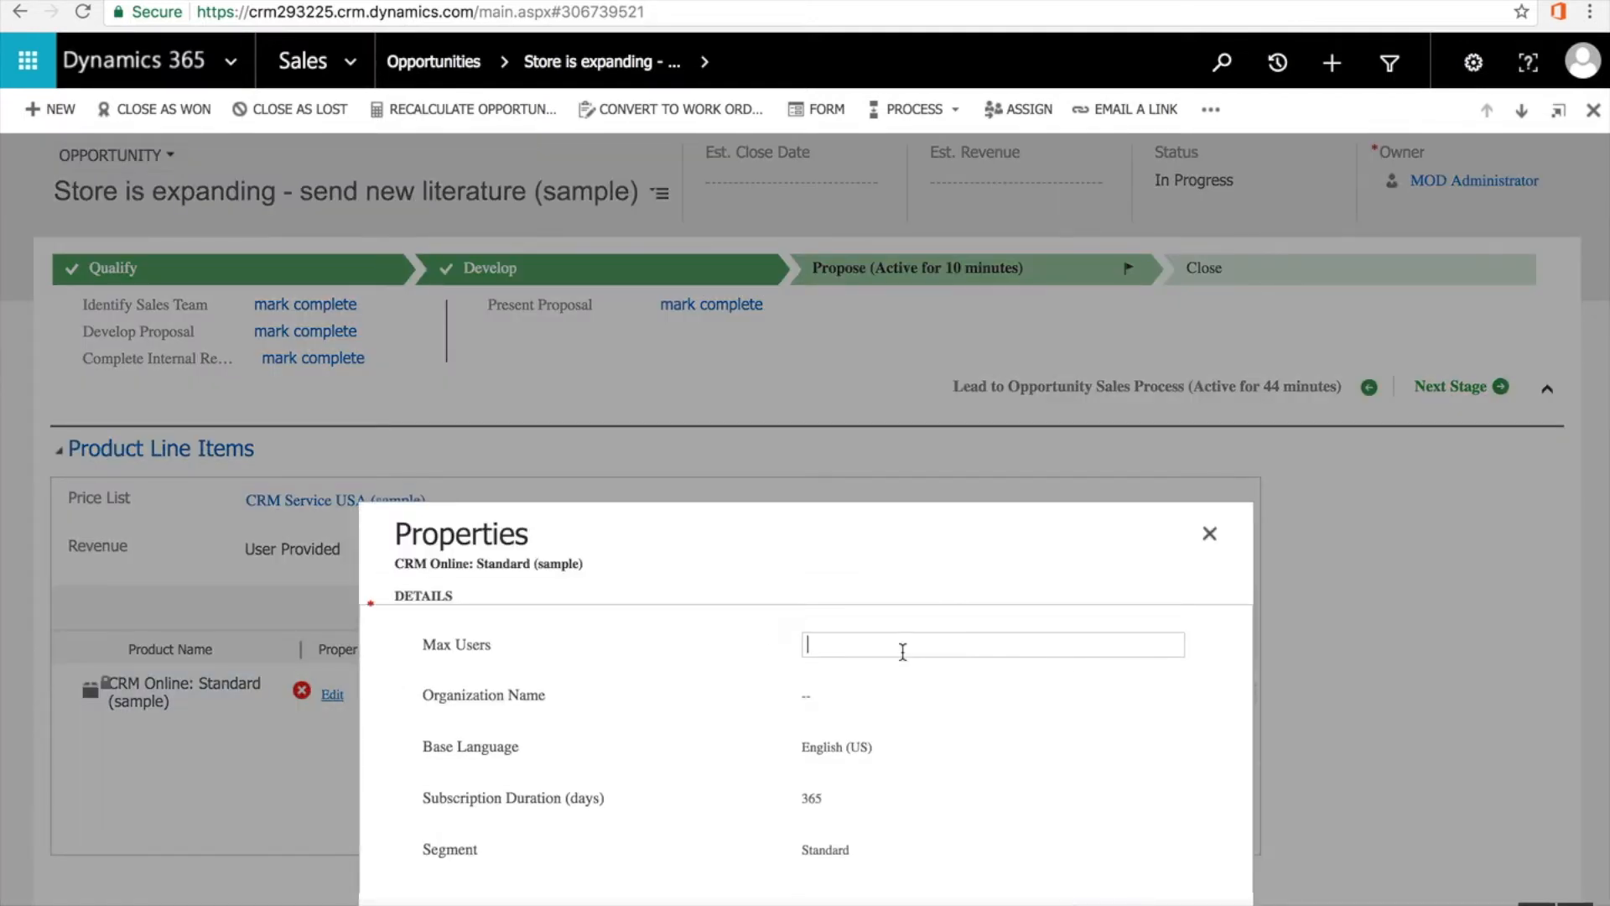
text(100)
key(Tab)
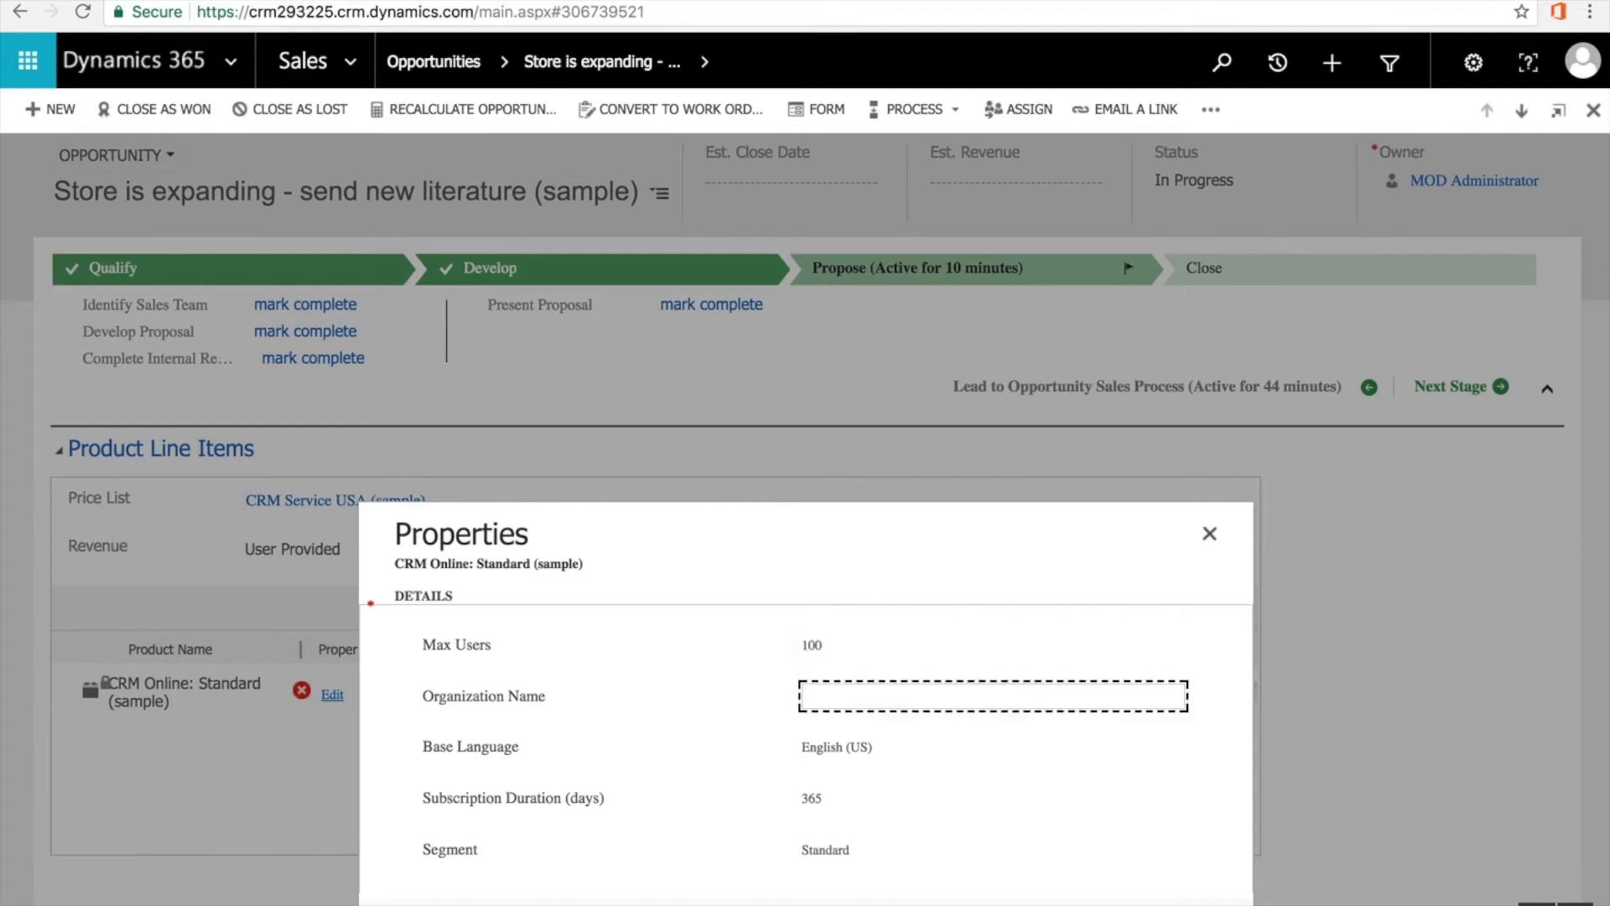
text(RSM)
click(1107, 905)
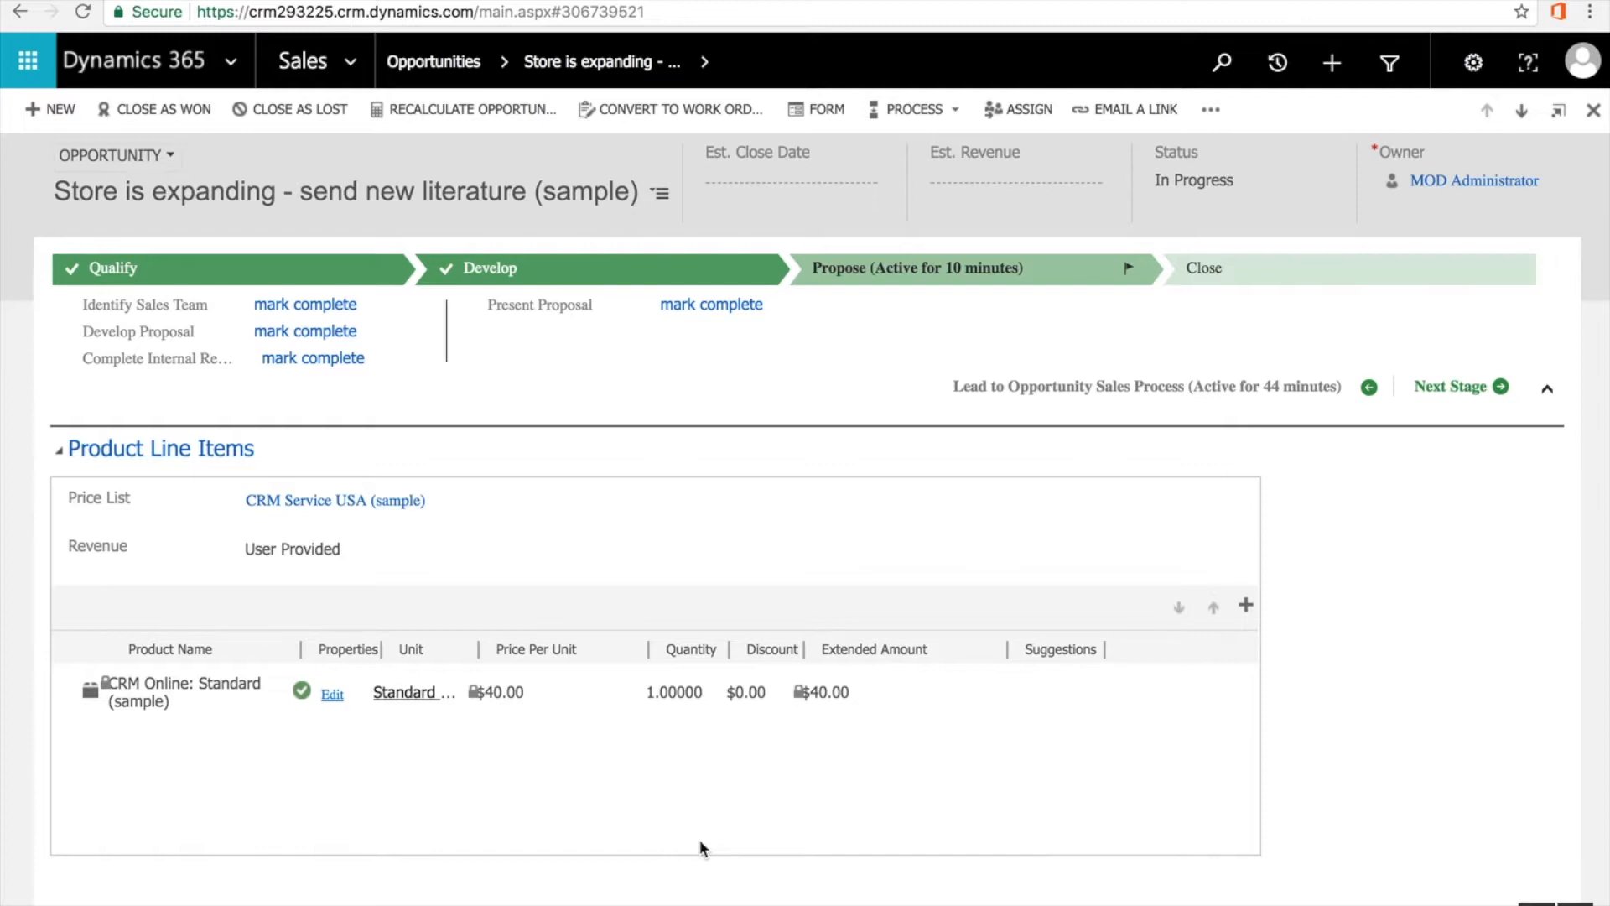
Create a new quote from the opportunity's Quotes section
scroll(700, 839, down, 10)
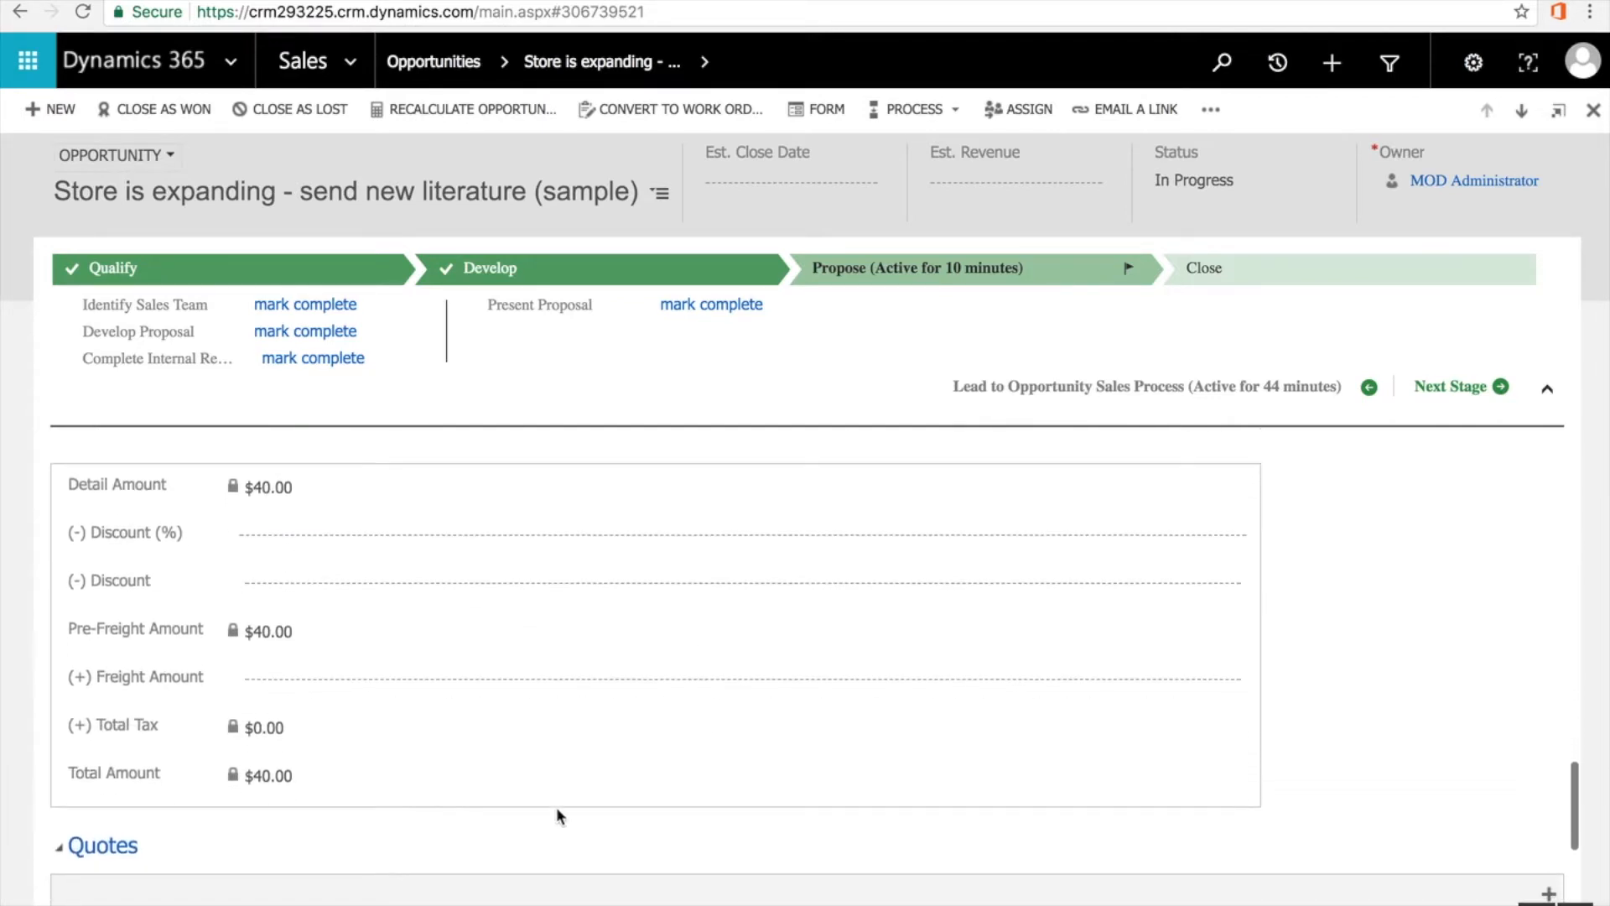
scroll(385, 772, down, 5)
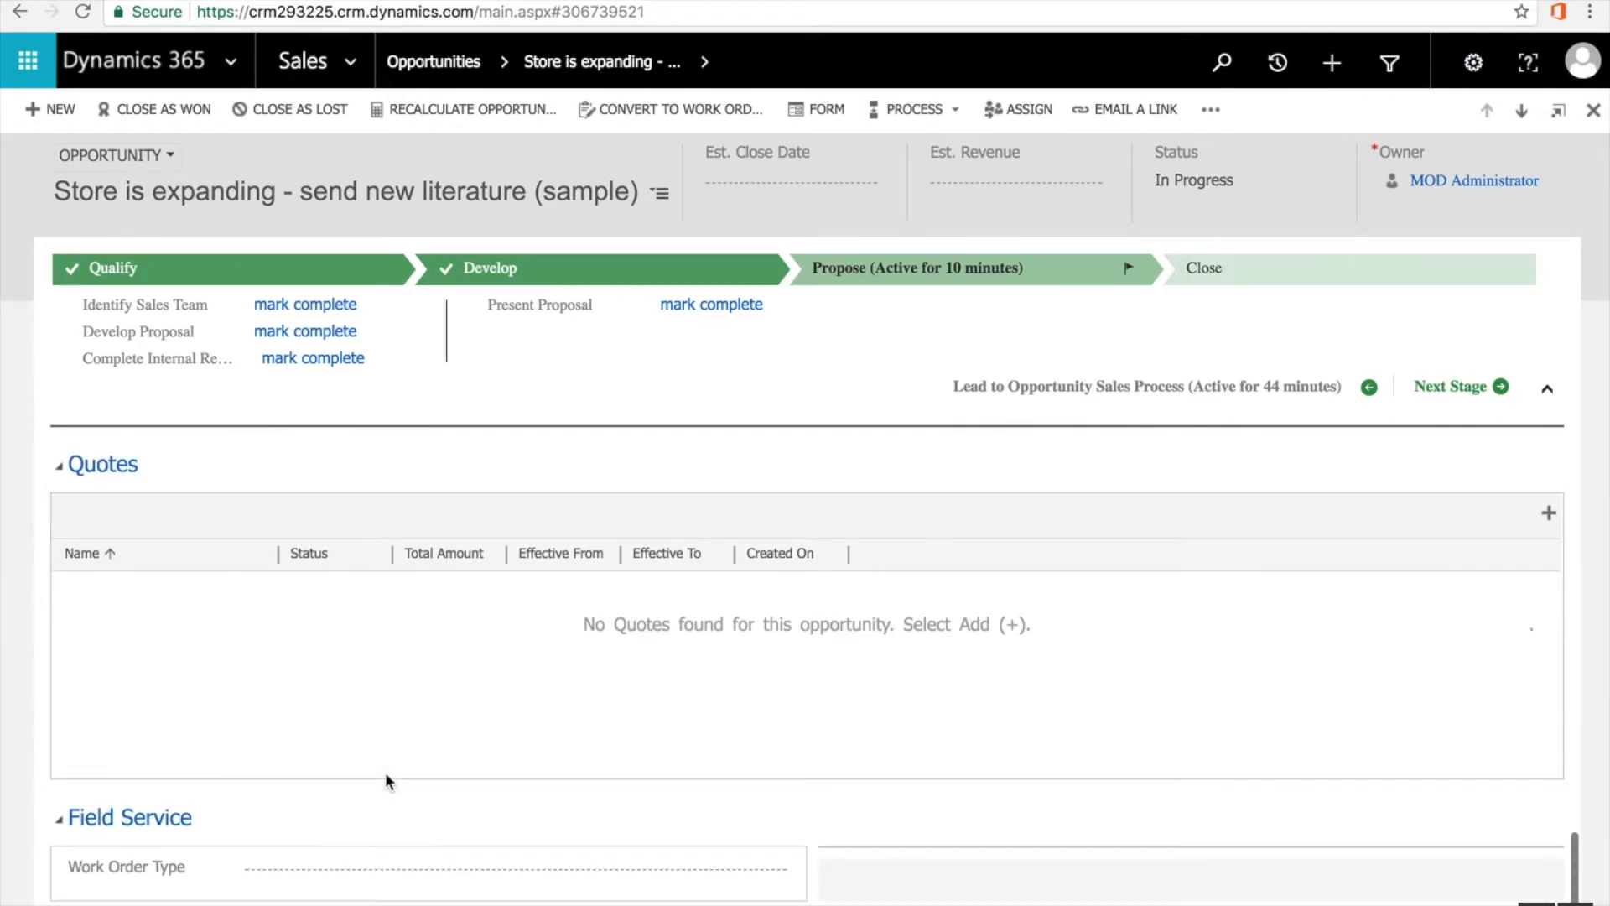
click(1552, 413)
key(super+w)
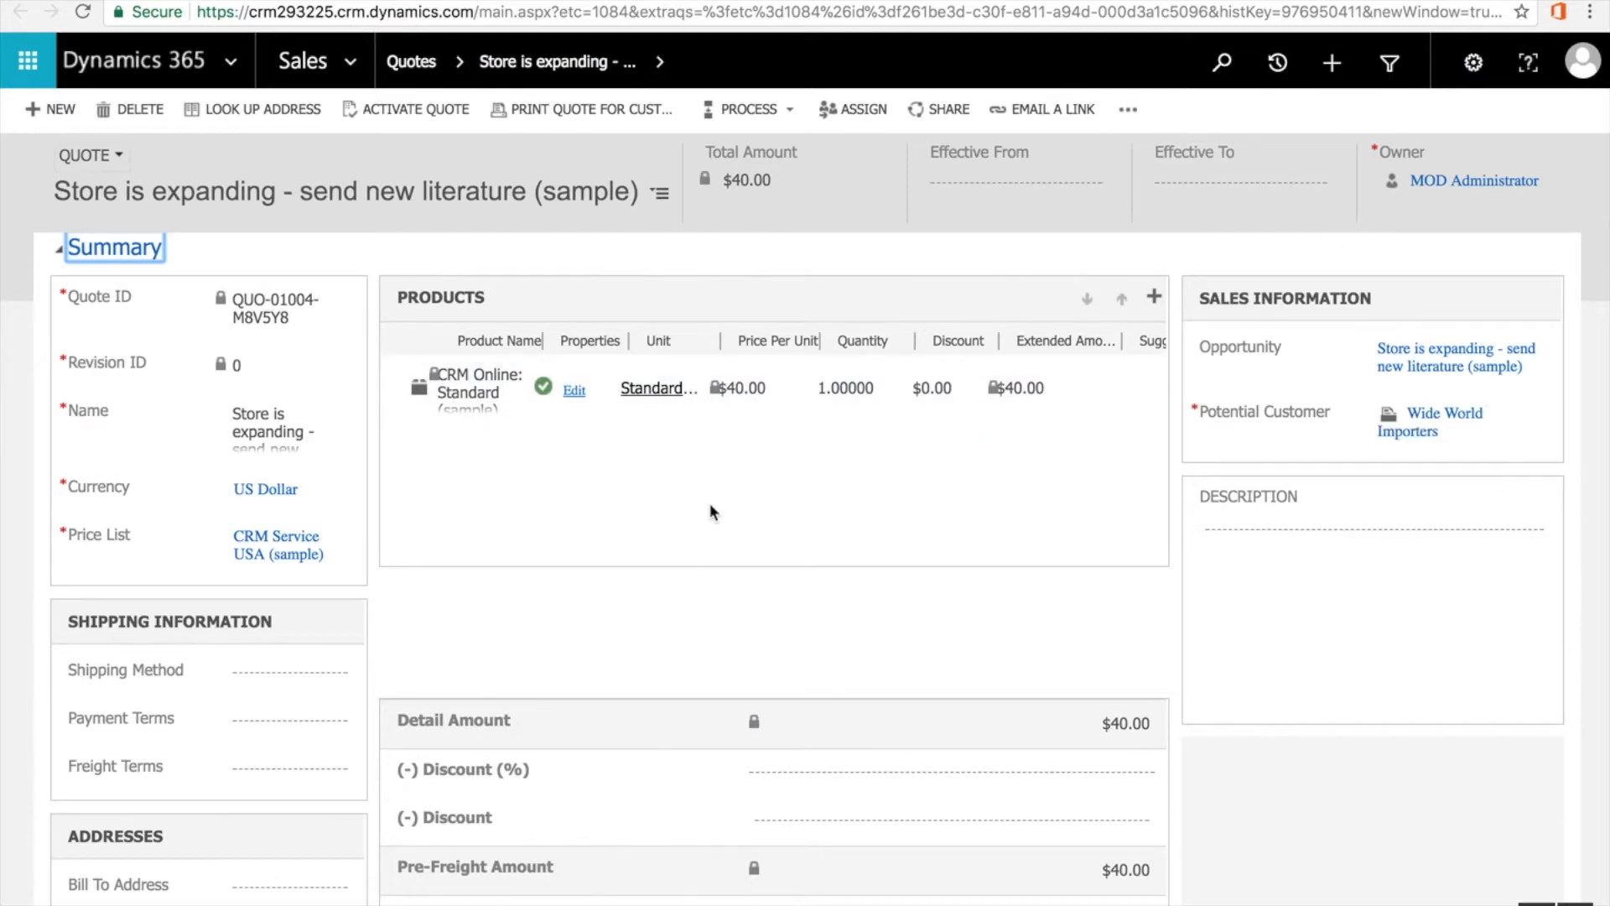
Activate the quote and create an order from it with status Won, closing the opportunity and calculating actual revenue from quotes
scroll(709, 502, down, 3)
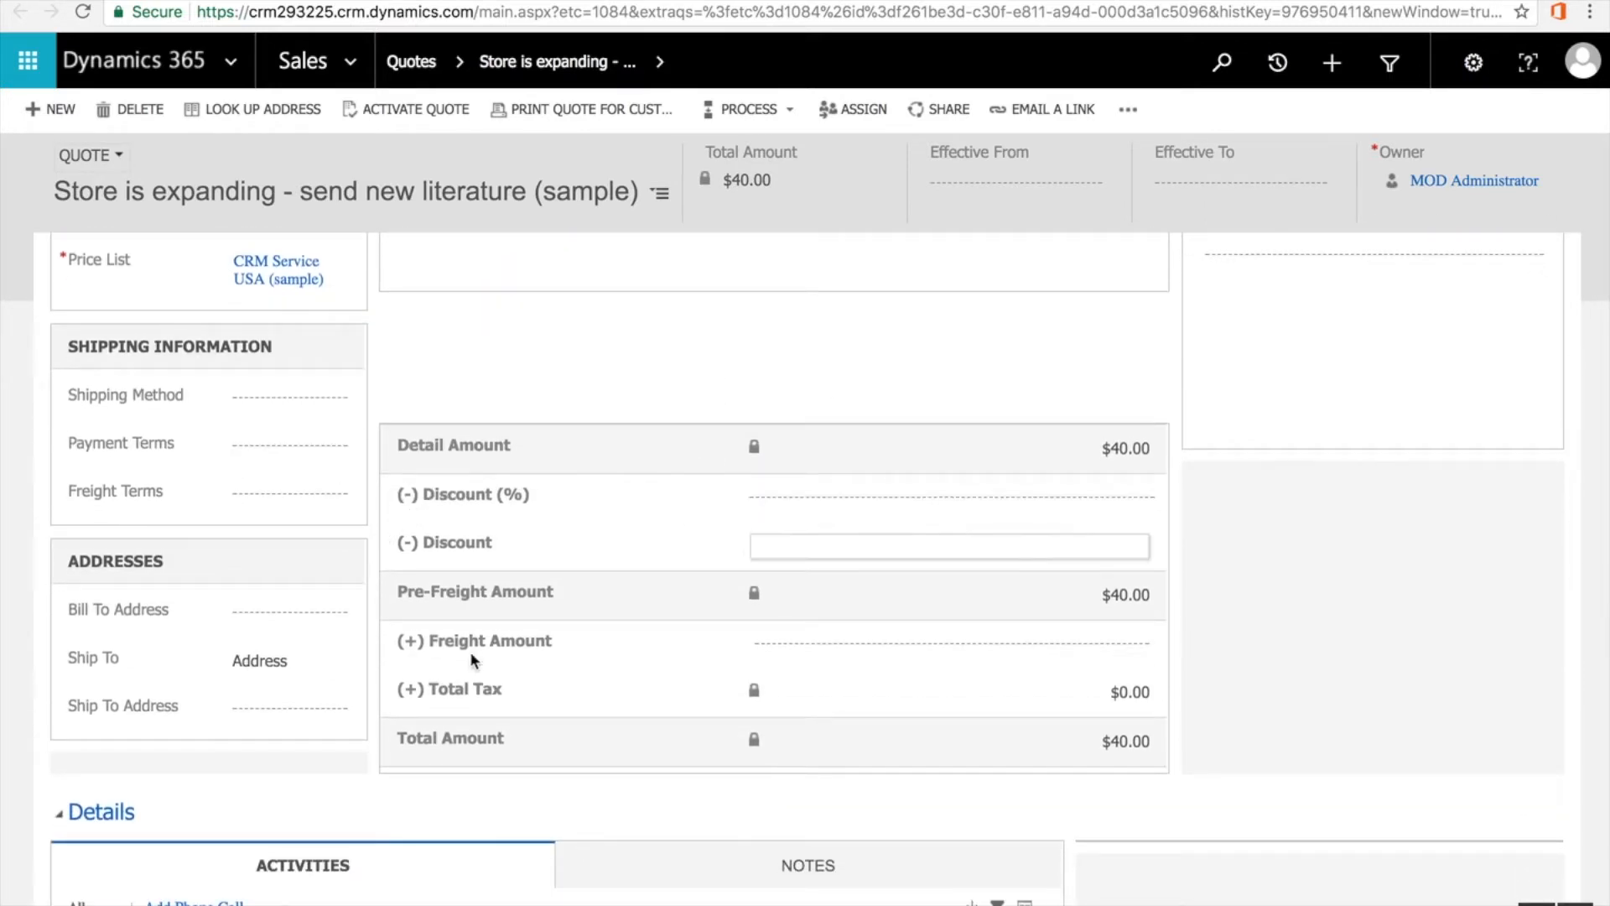
scroll(282, 551, down, 5)
scroll(282, 551, up, 3)
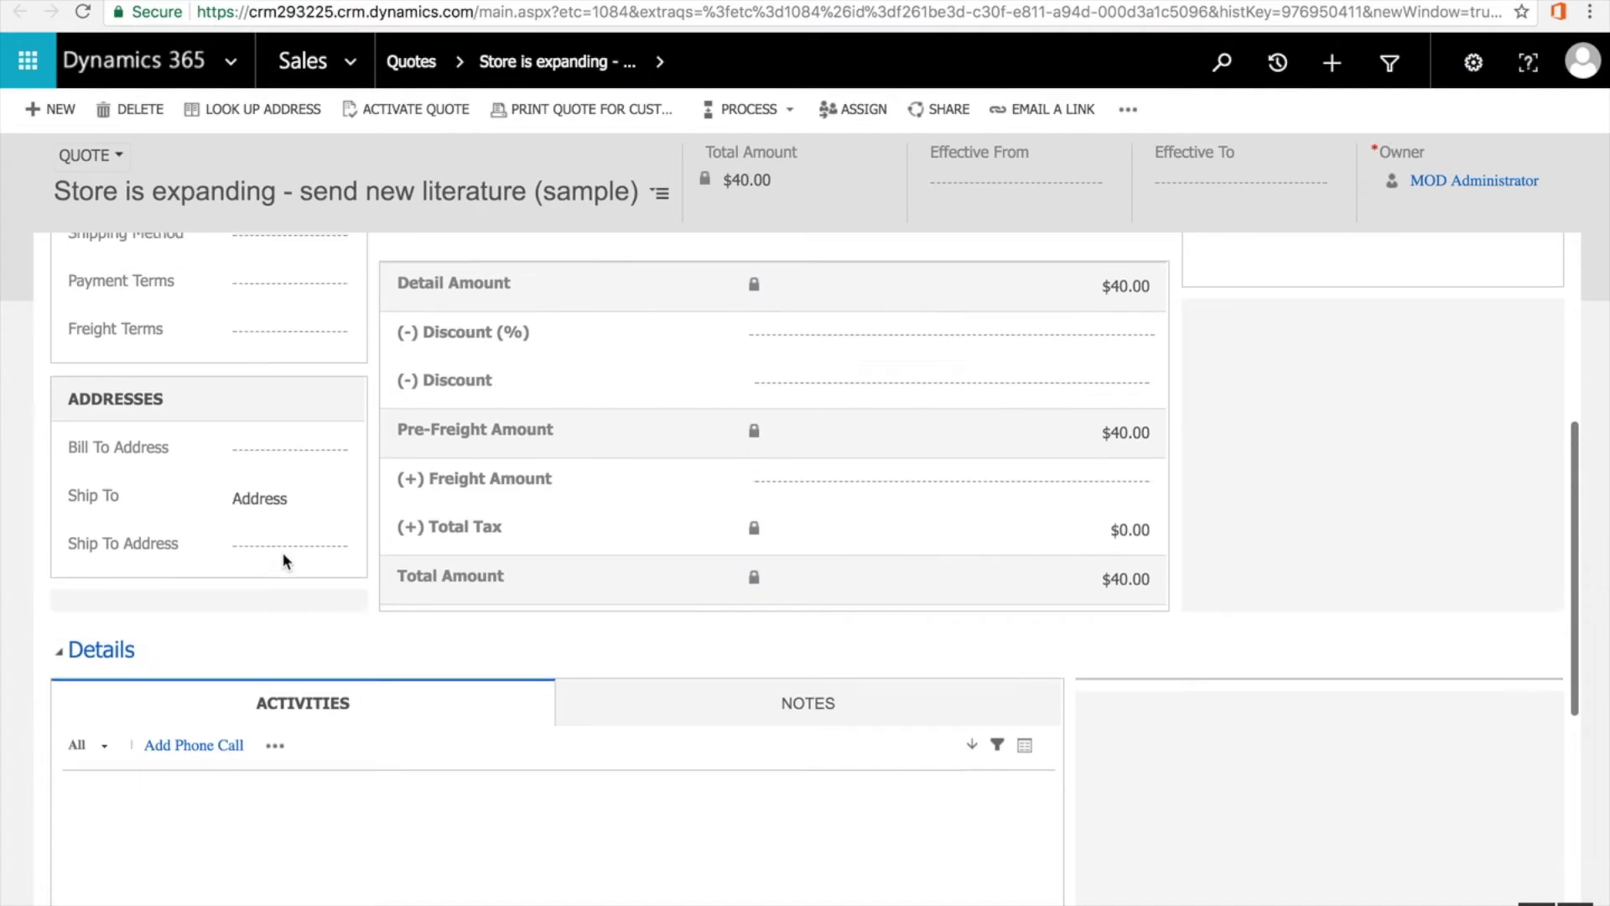
scroll(281, 552, up, 5)
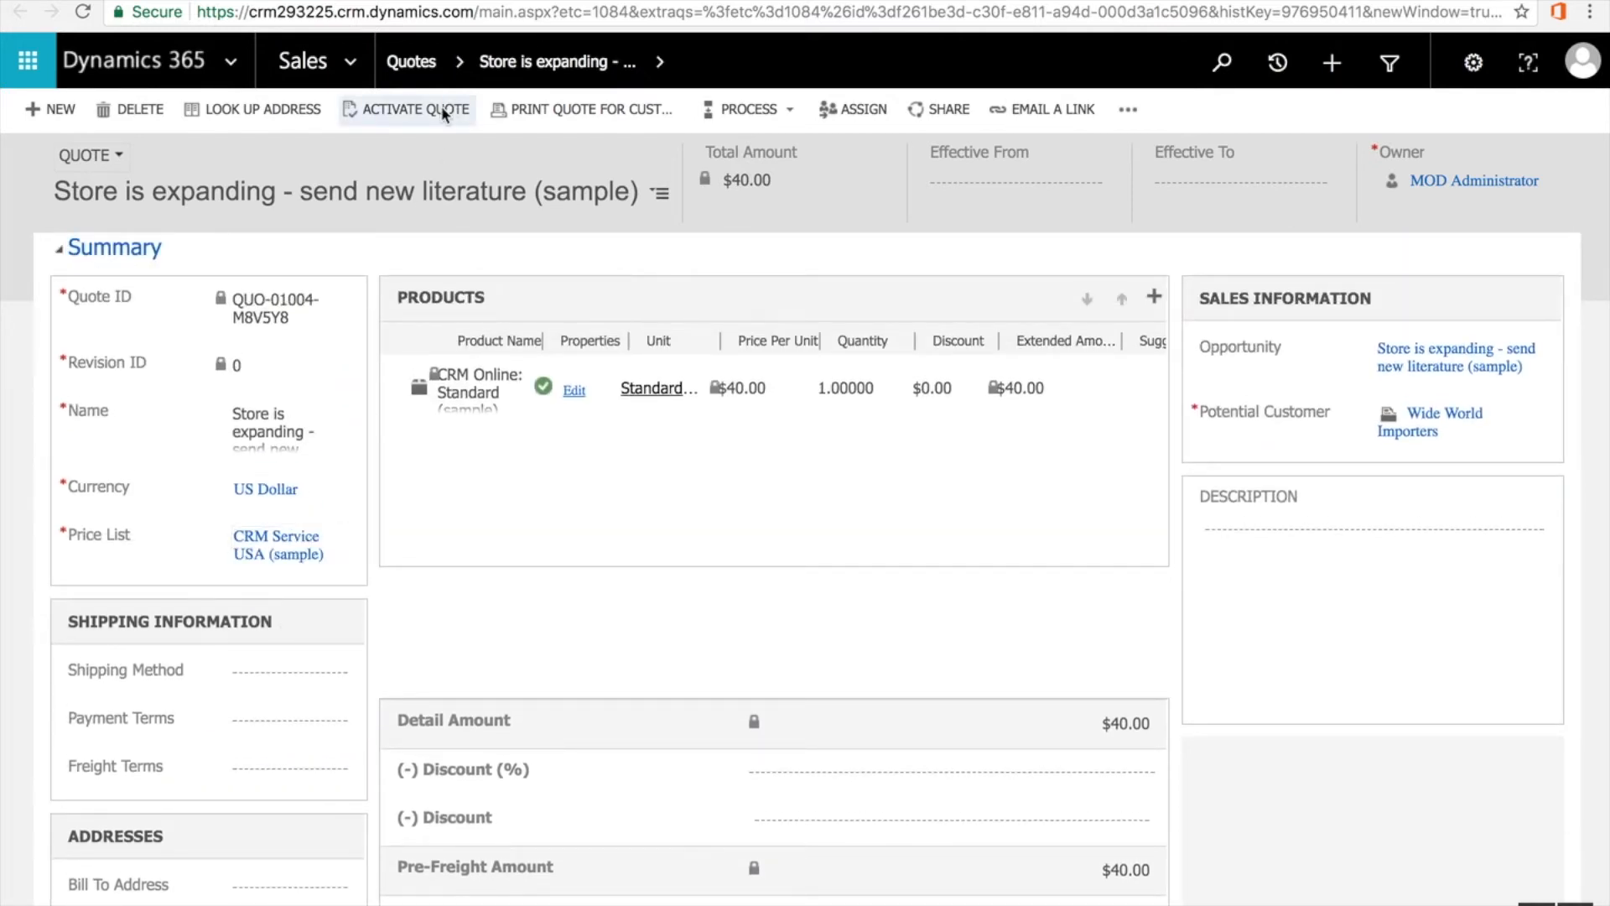
click(441, 106)
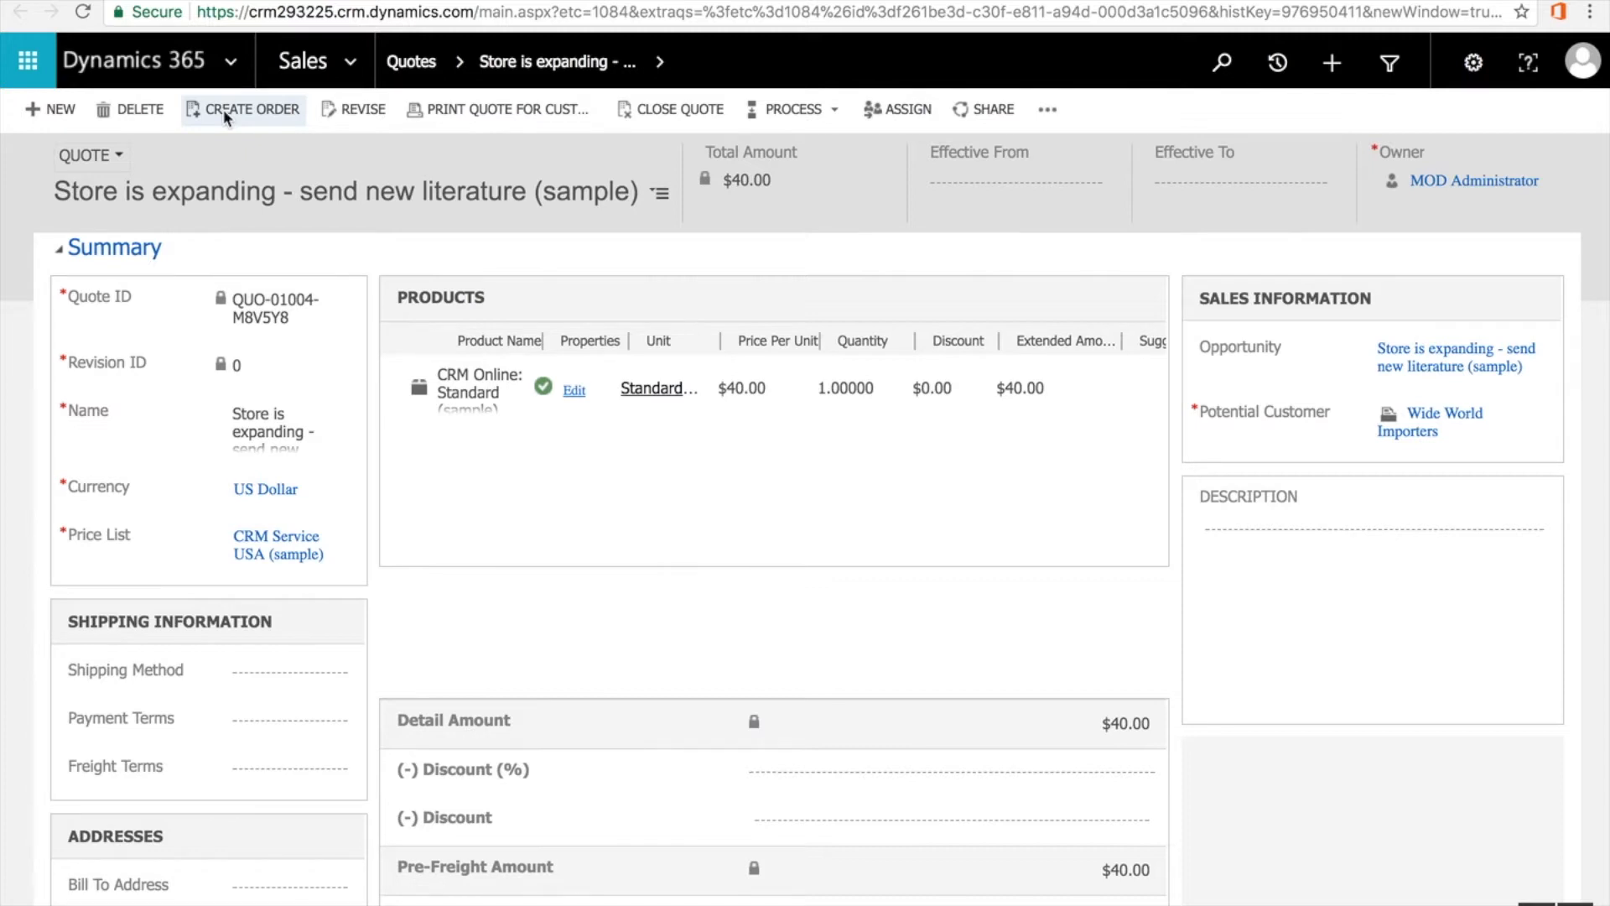
click(260, 112)
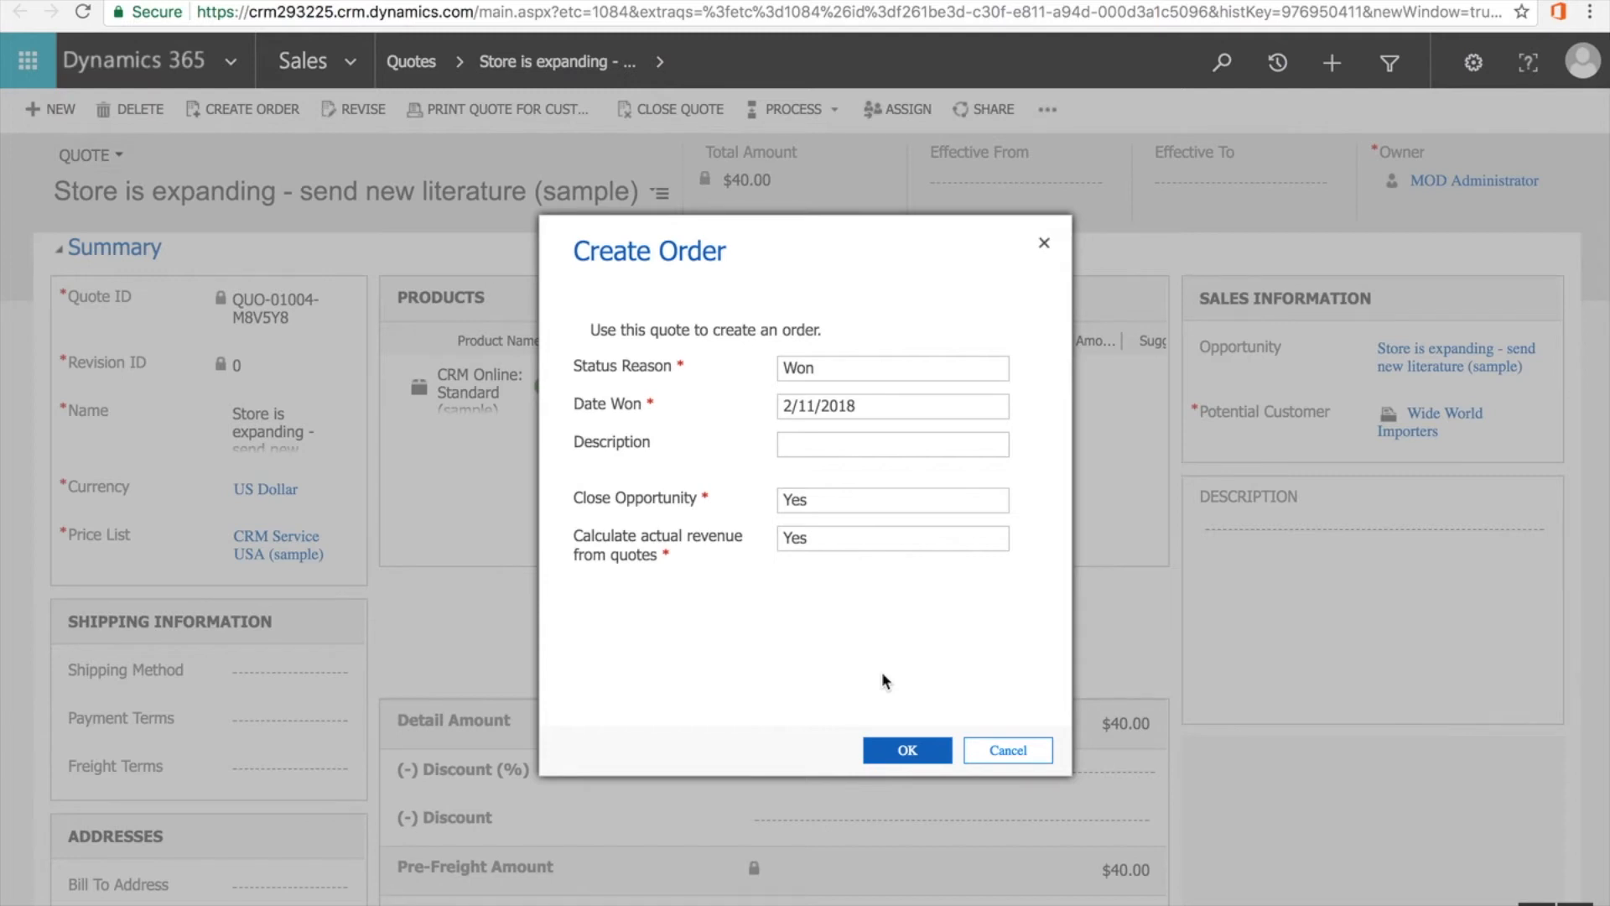
click(927, 755)
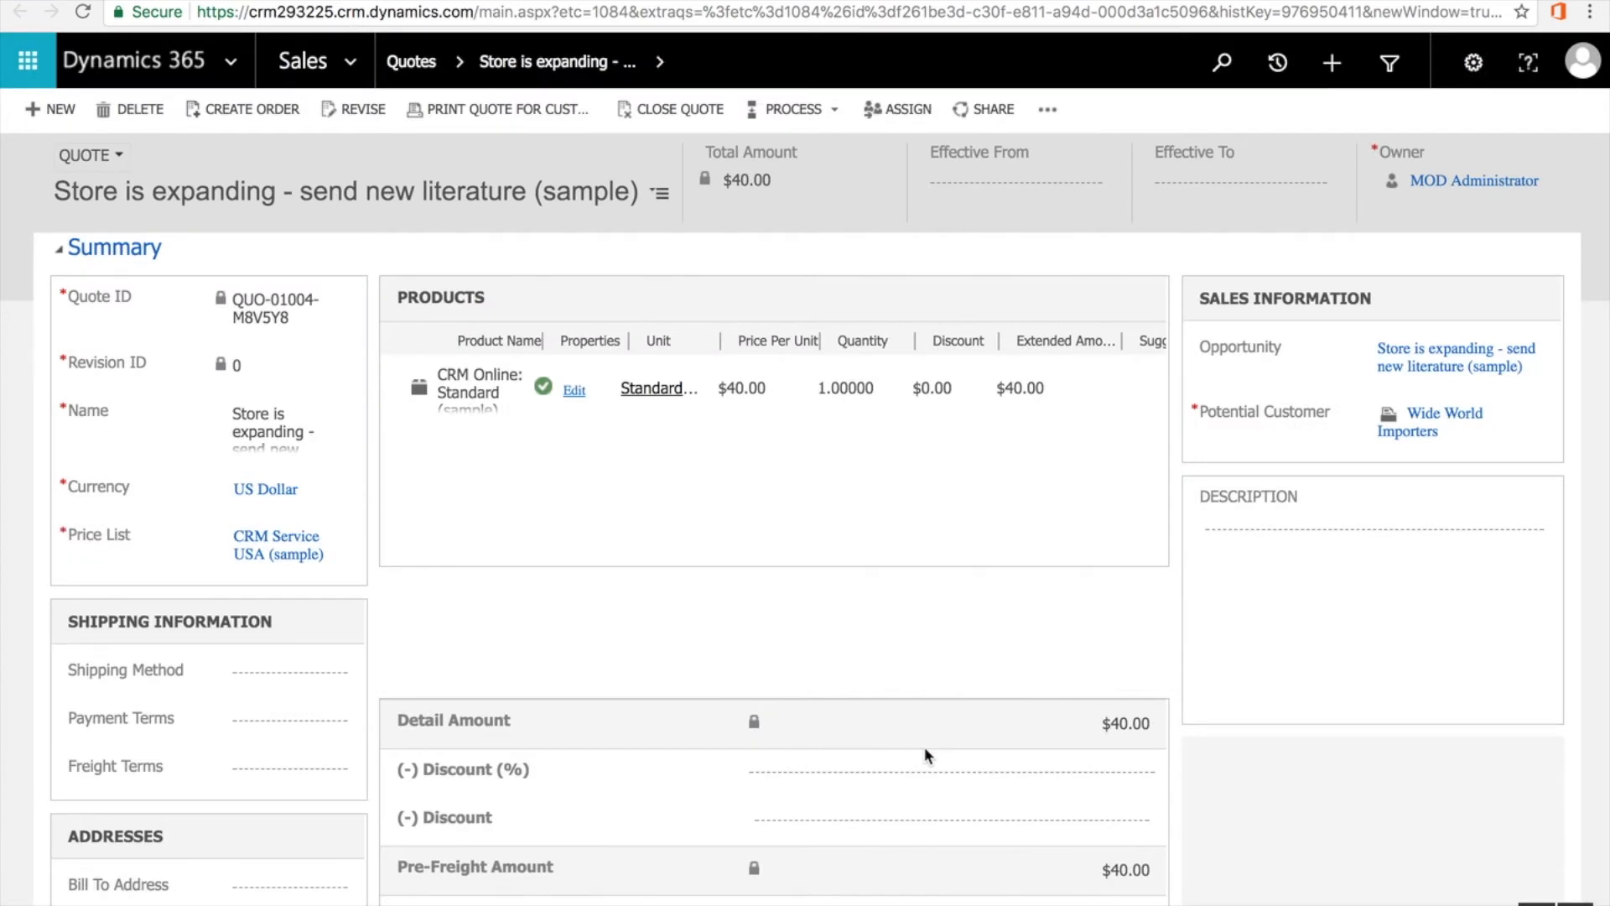